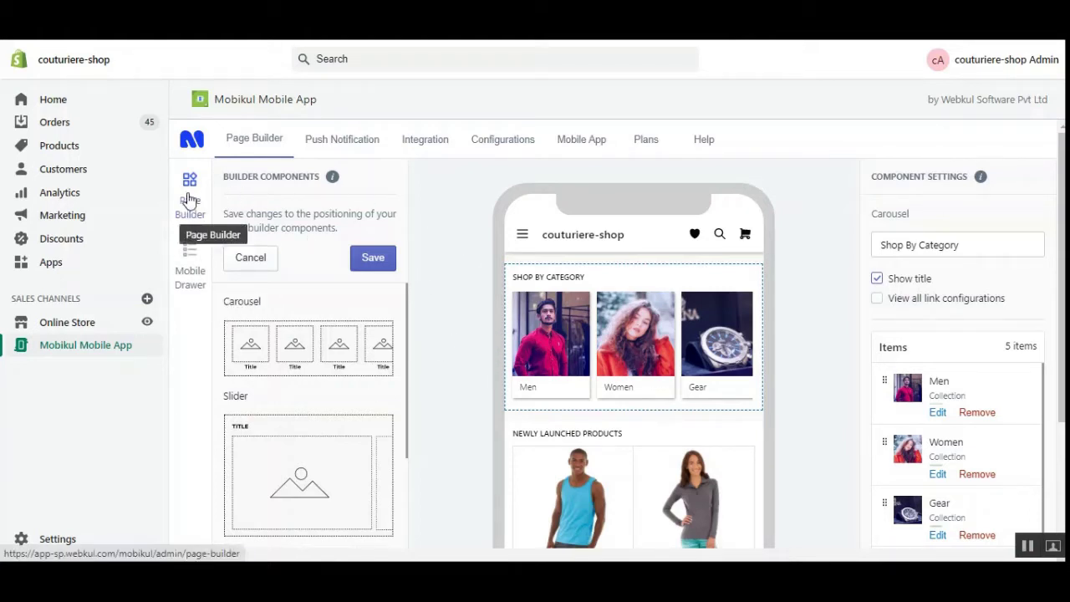
# Look over the mobile drawer menu and the page builder's available components, from Carousel to Product Slider, alongside the app preview.
pyautogui.click(193, 283)
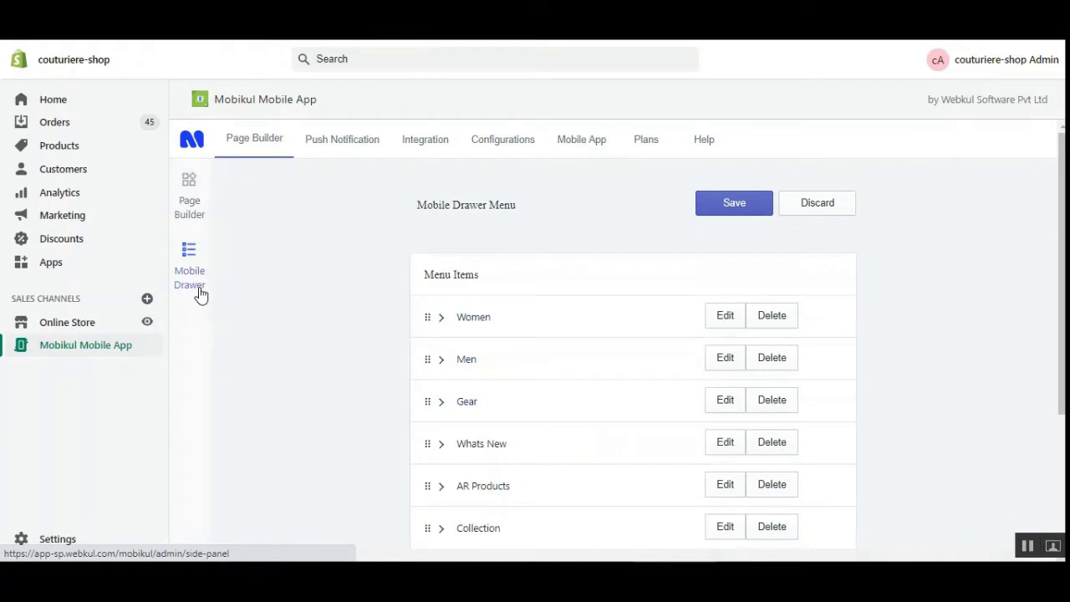
pyautogui.click(189, 199)
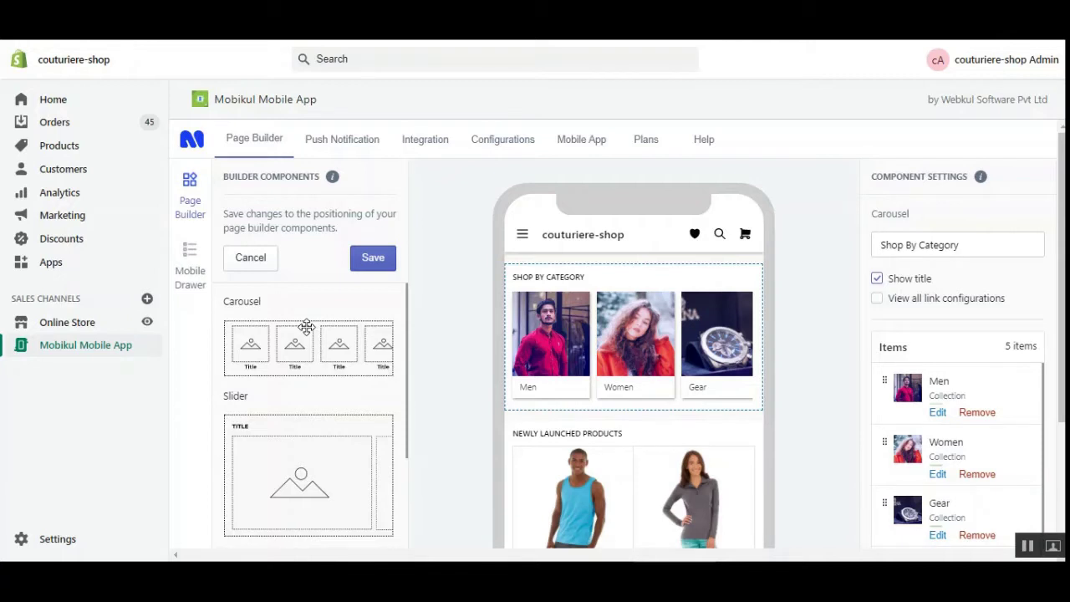
pyautogui.moveTo(410, 344)
pyautogui.mouseDown()
pyautogui.moveTo(407, 354)
pyautogui.moveTo(408, 334)
pyautogui.mouseUp()
pyautogui.scroll(-3, 773, 286)
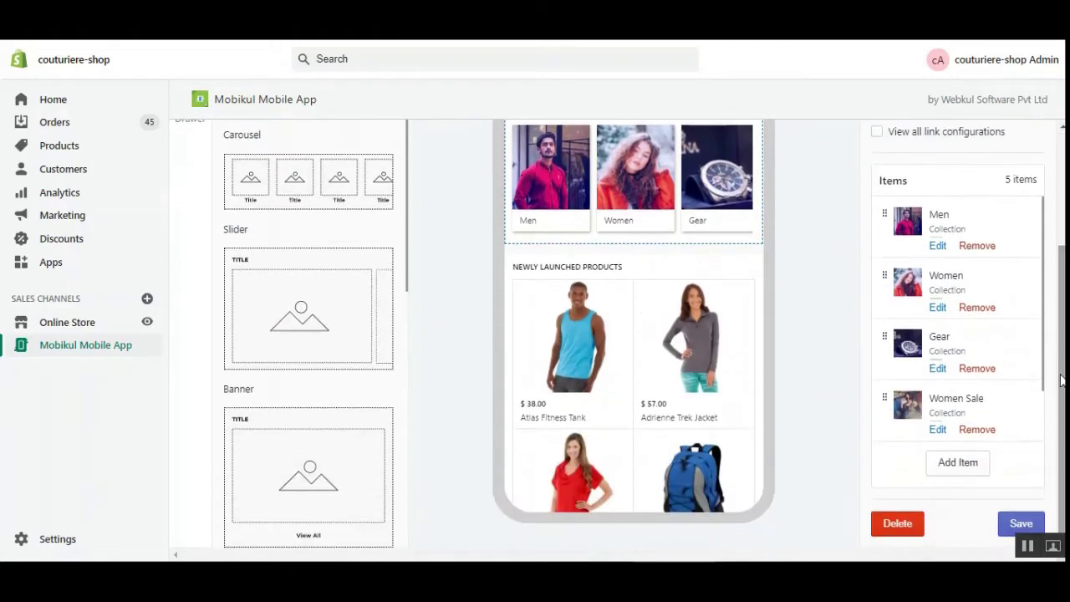
pyautogui.scroll(3, 578, 241)
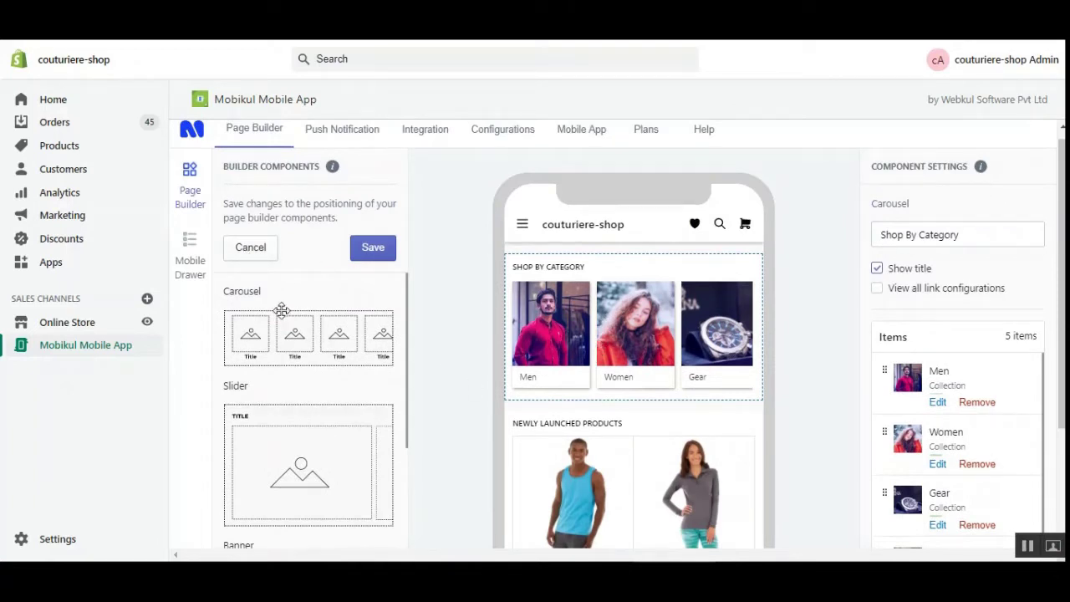
pyautogui.moveTo(224, 291); pyautogui.dragTo(248, 299)
pyautogui.scroll(-1, 409, 368)
pyautogui.moveTo(409, 391); pyautogui.dragTo(399, 525)
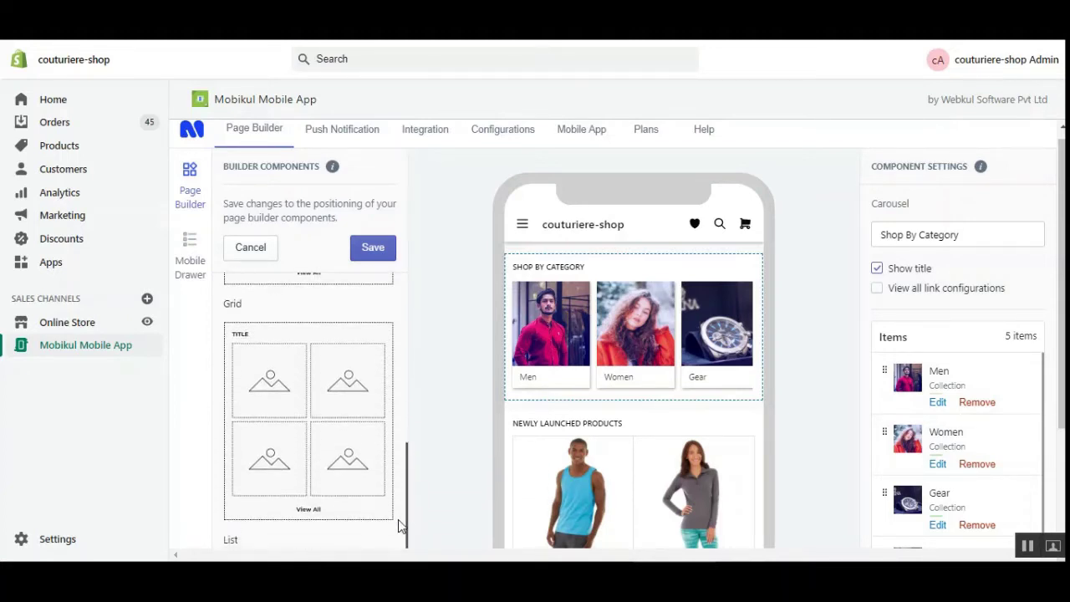
pyautogui.scroll(-2, 398, 519)
pyautogui.scroll(-5, 376, 473)
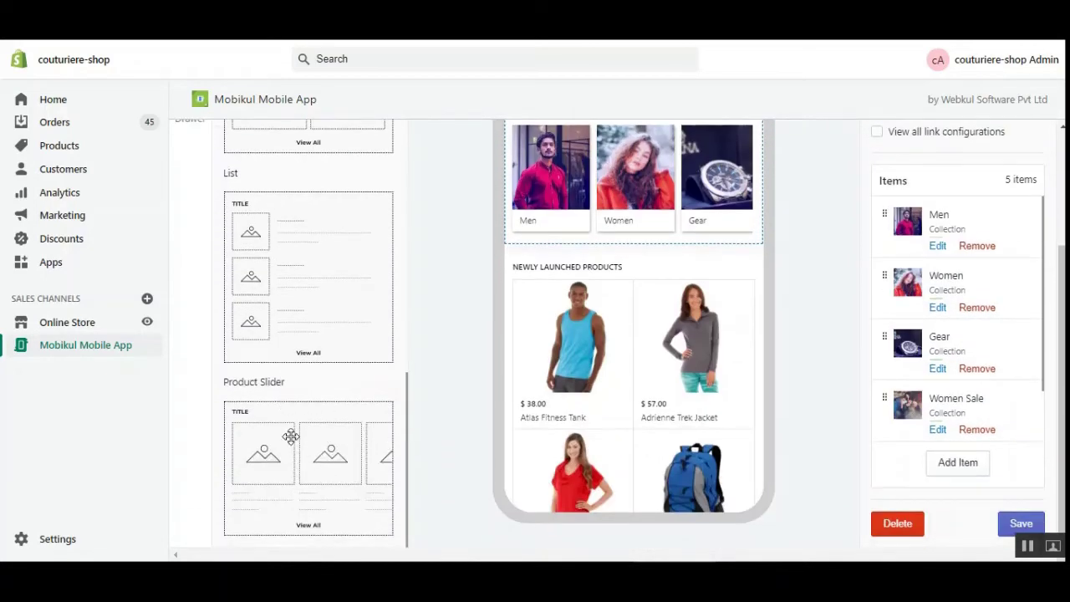
pyautogui.moveTo(322, 438); pyautogui.dragTo(295, 459)
pyautogui.scroll(-1, 430, 367)
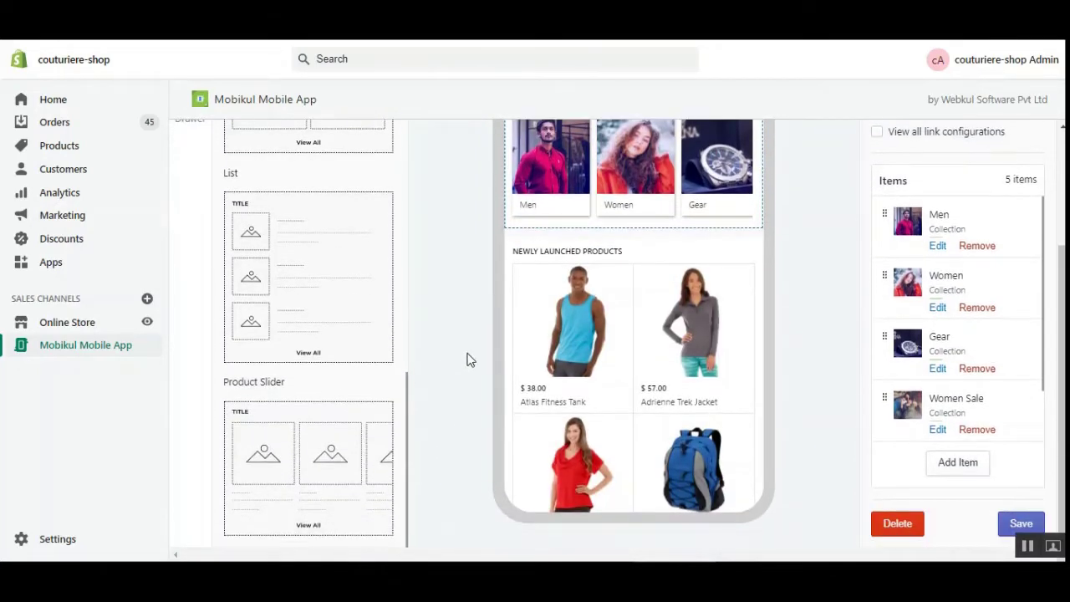
pyautogui.scroll(4, 545, 224)
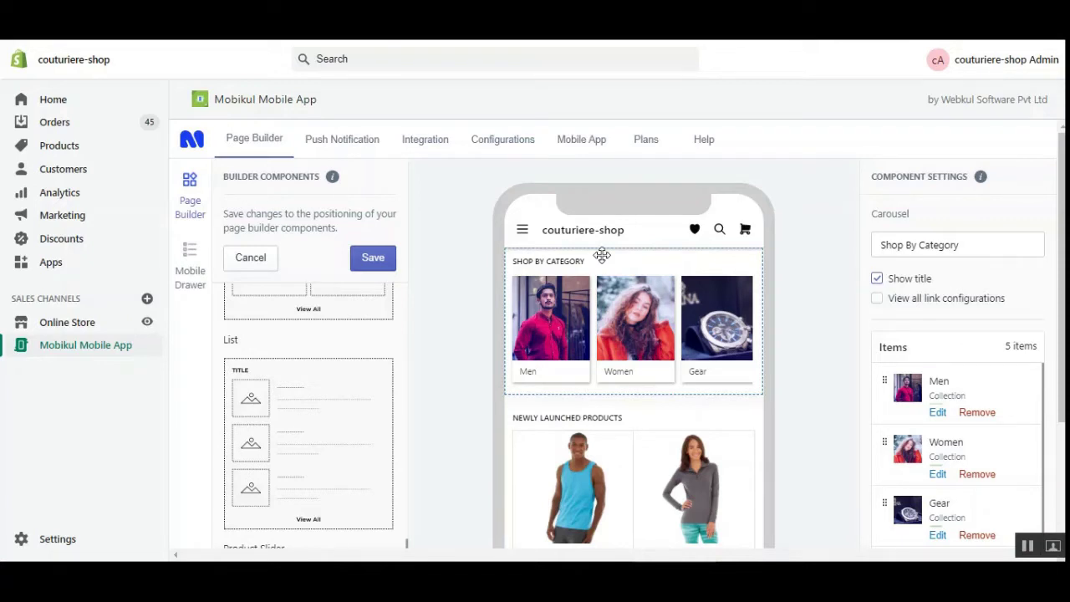
# Select all products listed on the Products page and make them available on the Online Store and Mobikul Mobile App channels.
pyautogui.click(89, 149)
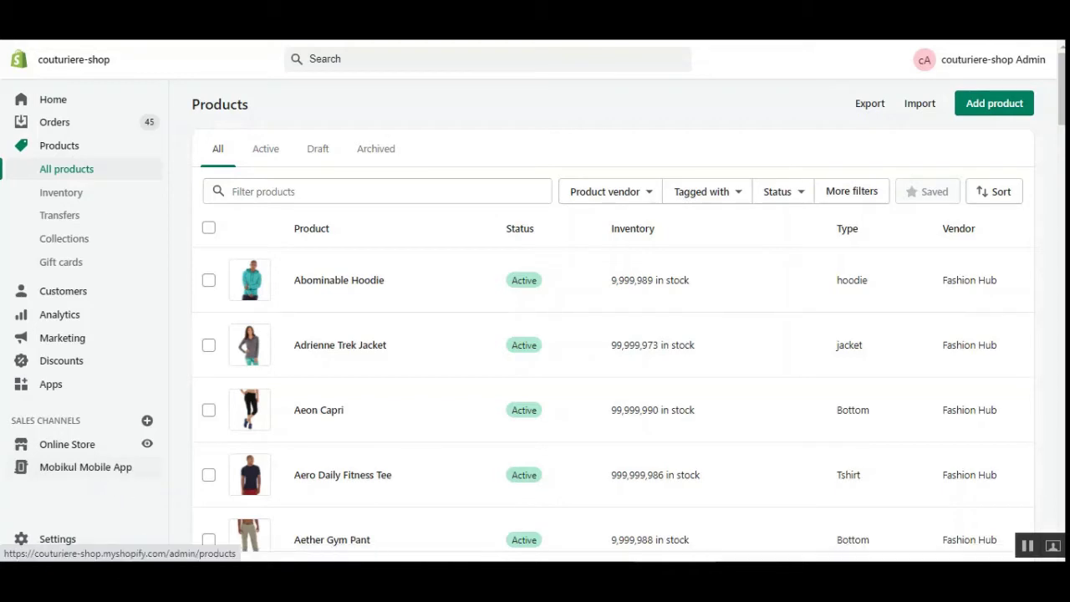
pyautogui.click(209, 229)
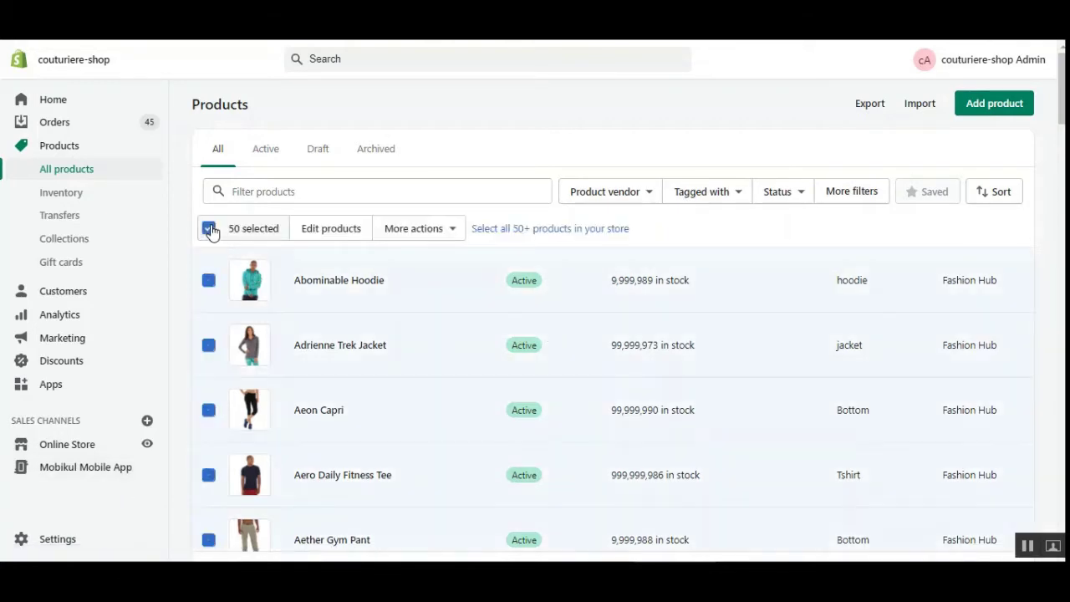
pyautogui.click(453, 230)
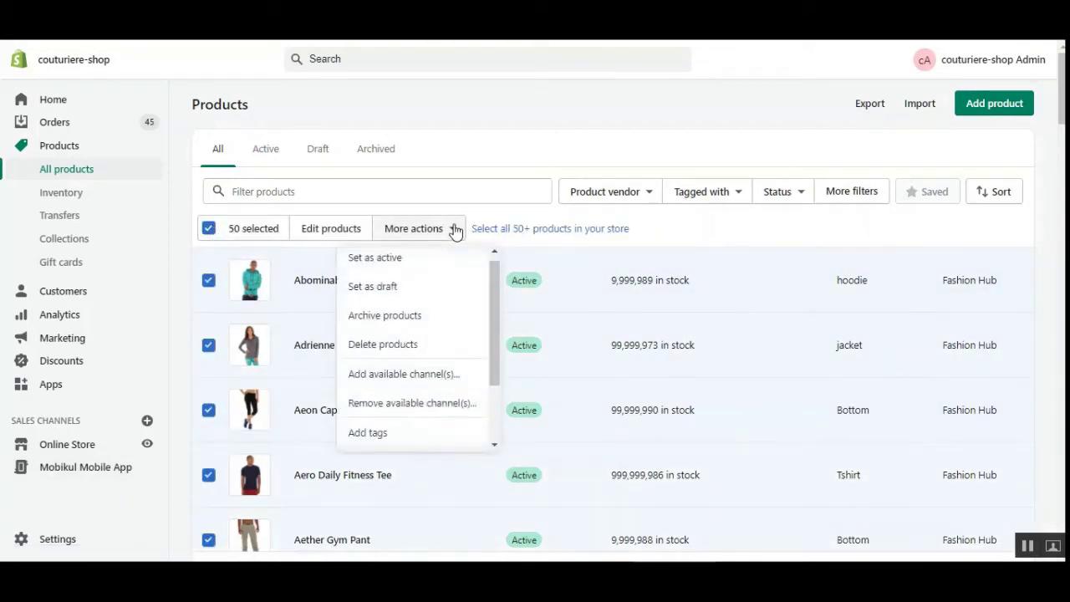
pyautogui.click(403, 382)
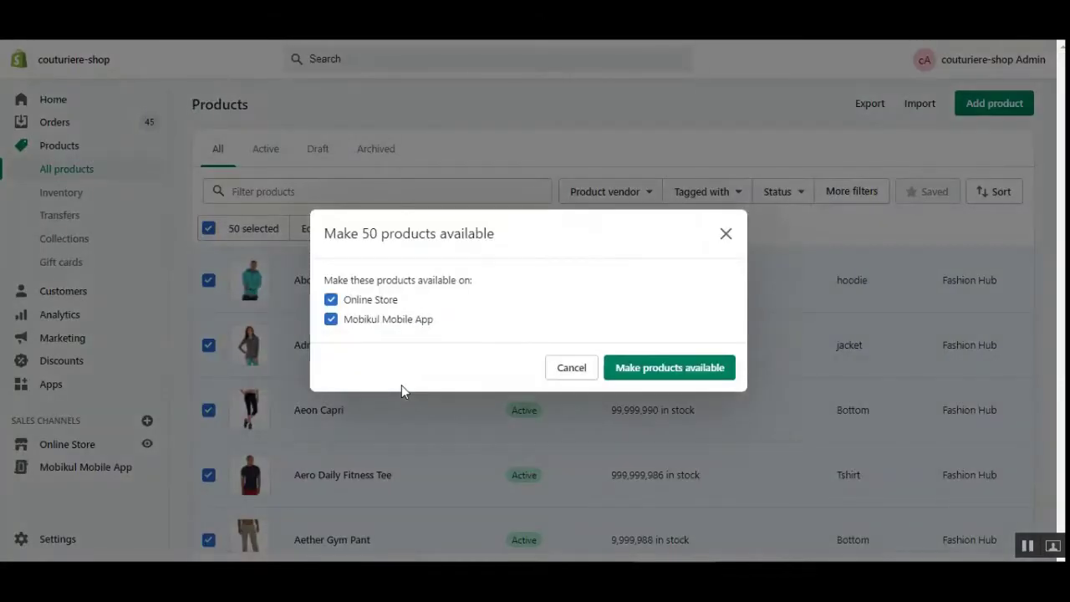
pyautogui.click(350, 332)
pyautogui.click(331, 325)
pyautogui.click(675, 375)
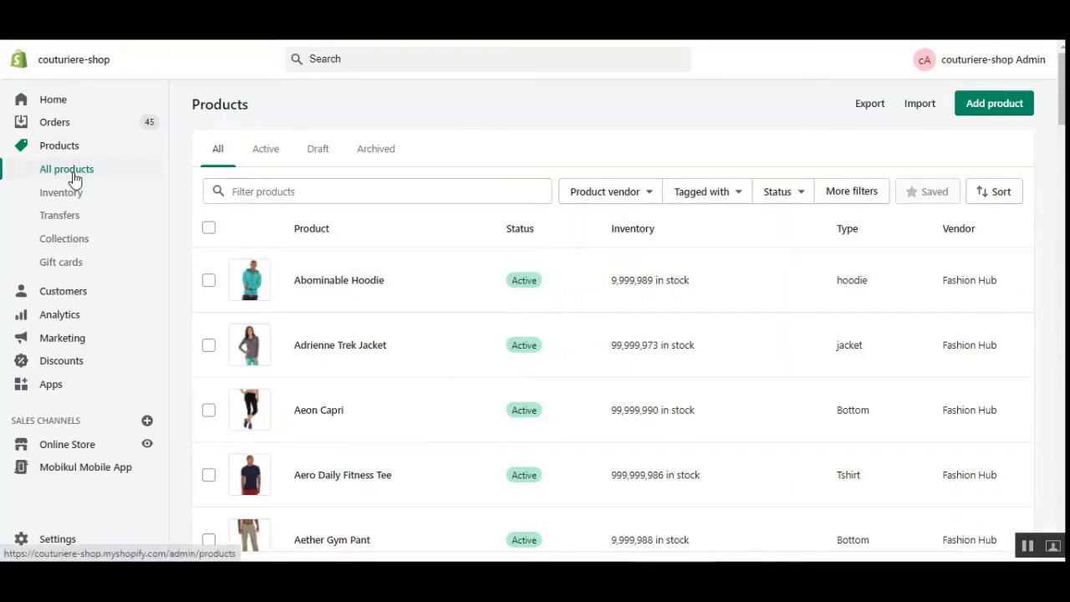
# Return to the Mobikul Mobile App channel and examine the page builder's Builder Components and Component Settings areas.
pyautogui.click(56, 472)
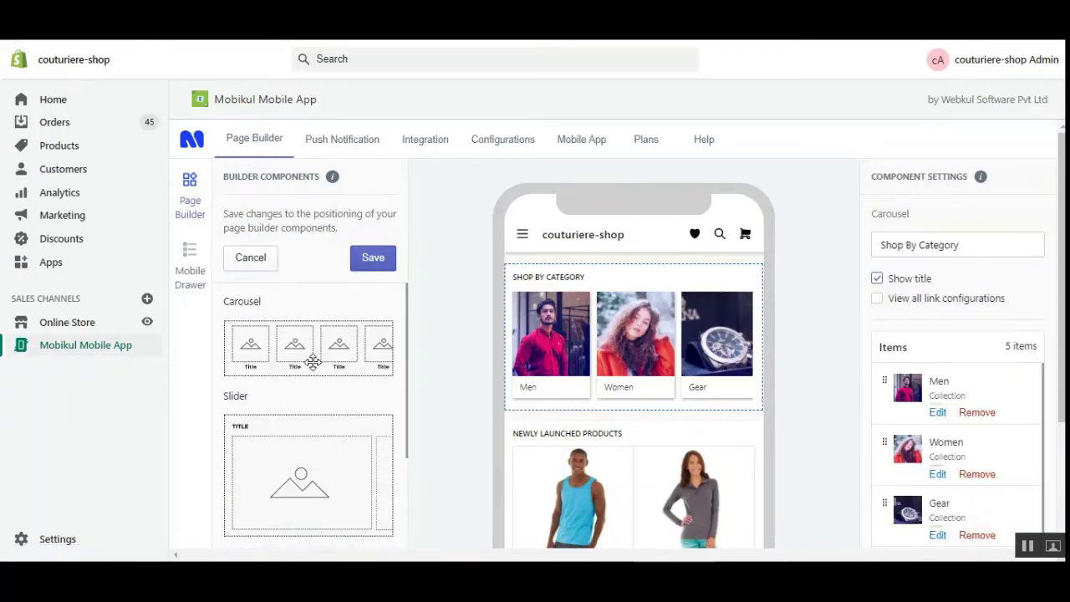
pyautogui.moveTo(875, 175); pyautogui.dragTo(969, 182)
pyautogui.moveTo(223, 176); pyautogui.dragTo(311, 178)
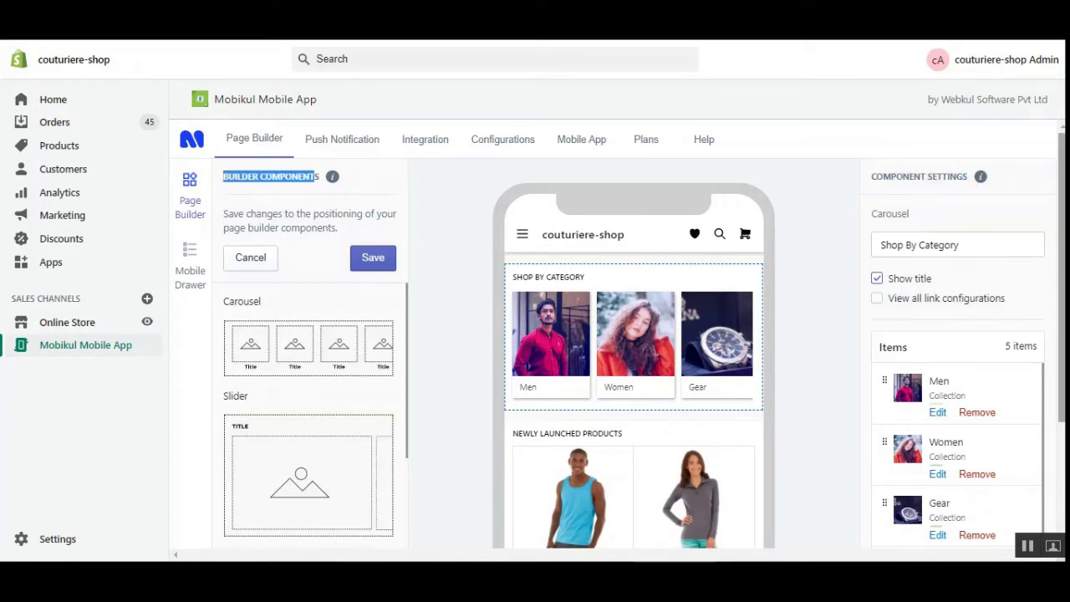
pyautogui.moveTo(883, 177); pyautogui.dragTo(961, 177)
pyautogui.scroll(-2, 1032, 213)
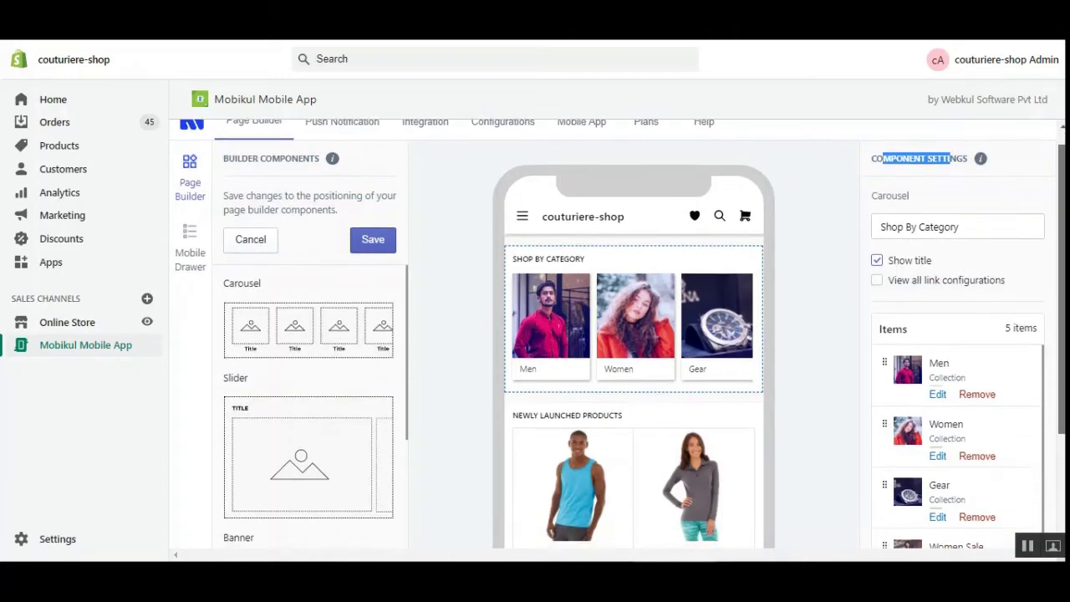
pyautogui.scroll(2, 1051, 302)
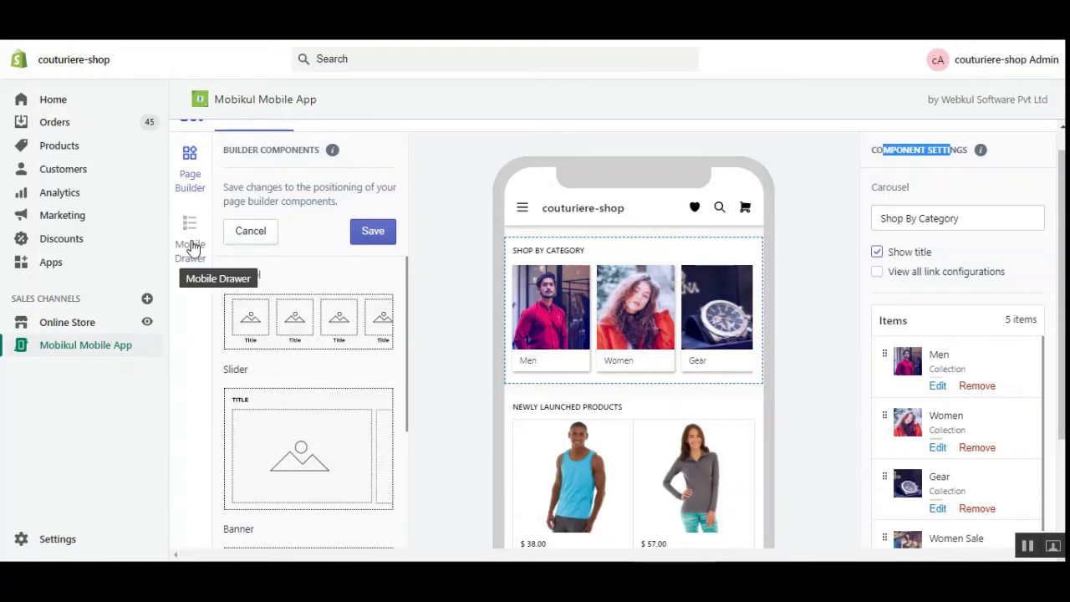
pyautogui.scroll(1, 618, 338)
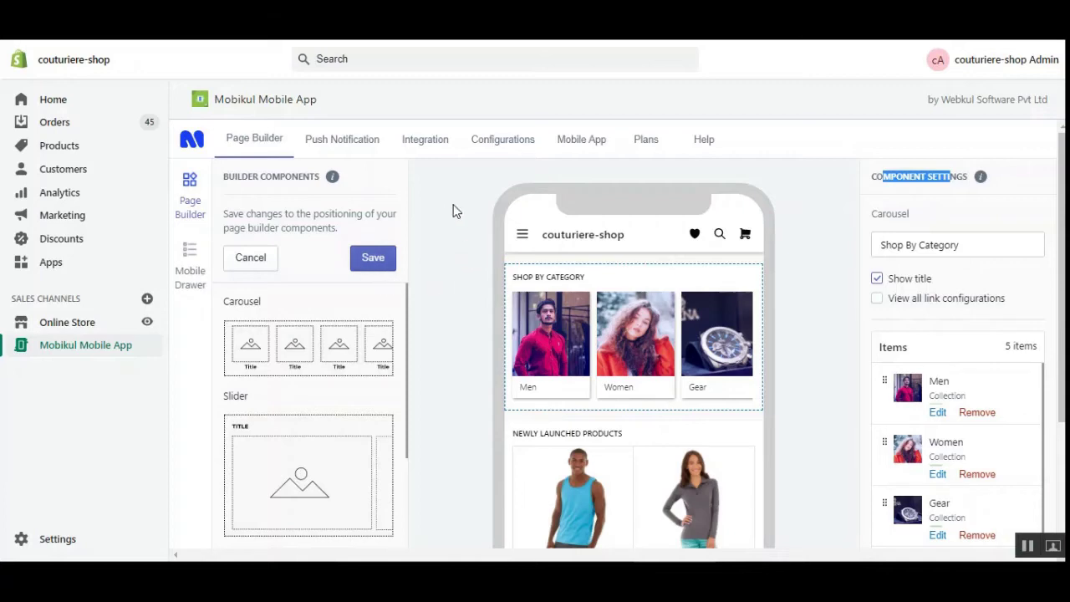
# Read the Android and iOS demo app instructions, including the unique ID needed to build the store's demo.
pyautogui.click(582, 142)
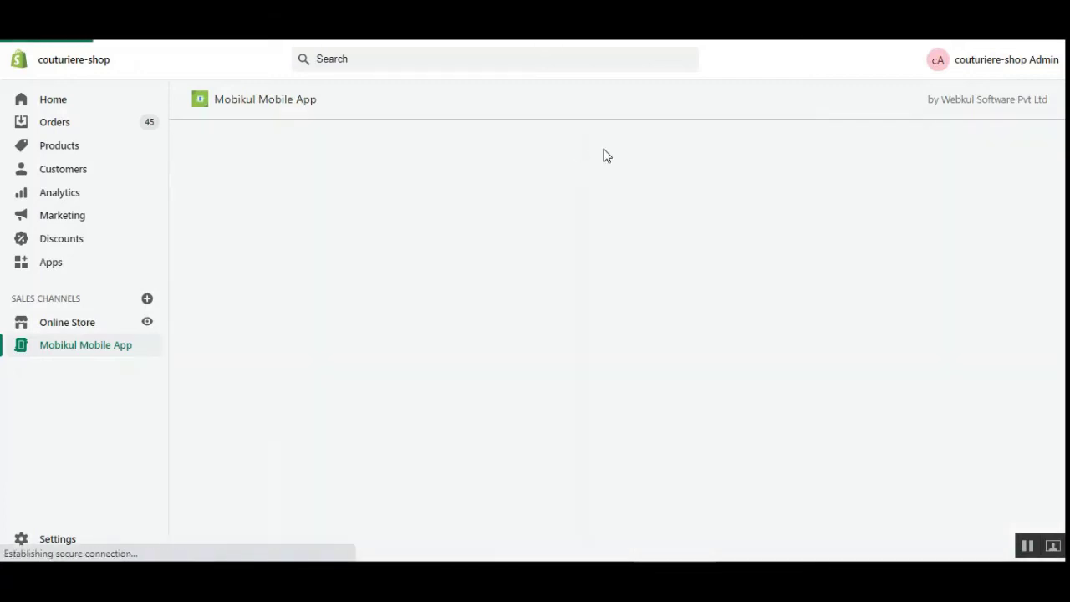
pyautogui.scroll(-3, 1019, 153)
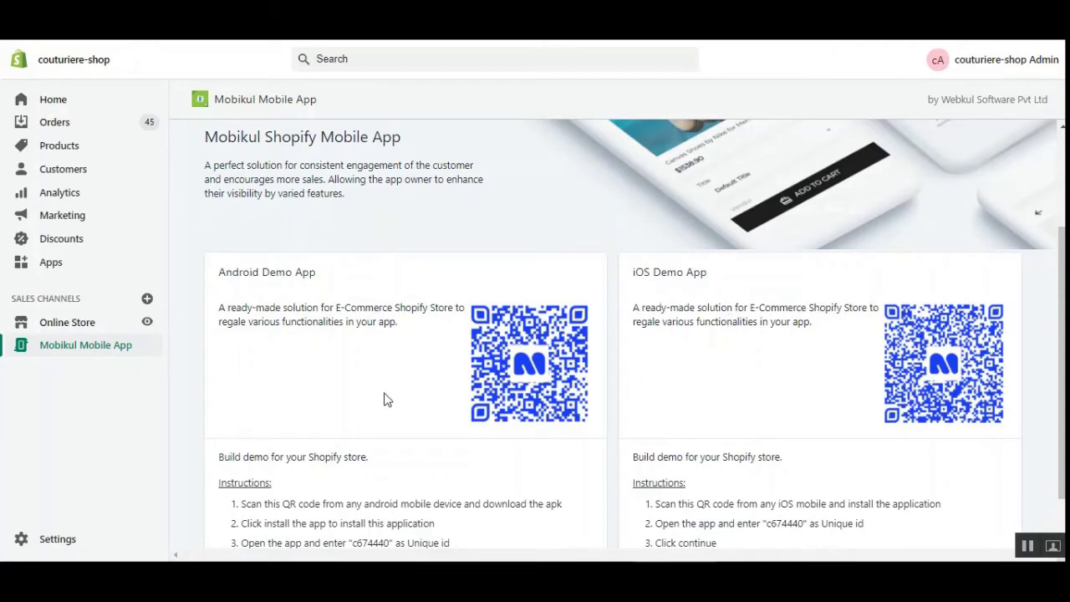
pyautogui.scroll(-1, 1007, 334)
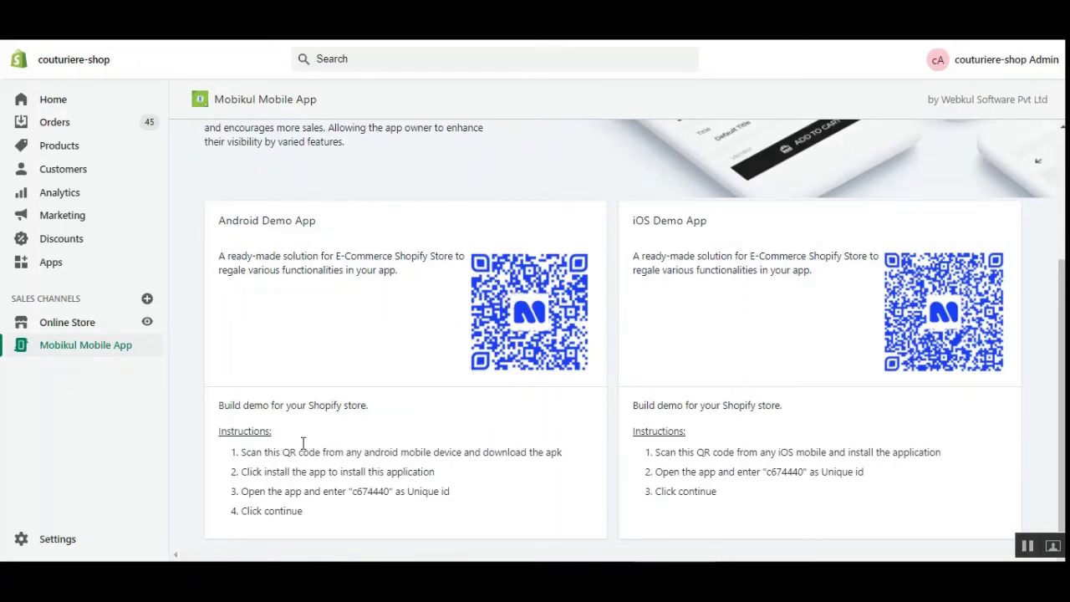
pyautogui.moveTo(354, 493); pyautogui.dragTo(389, 492)
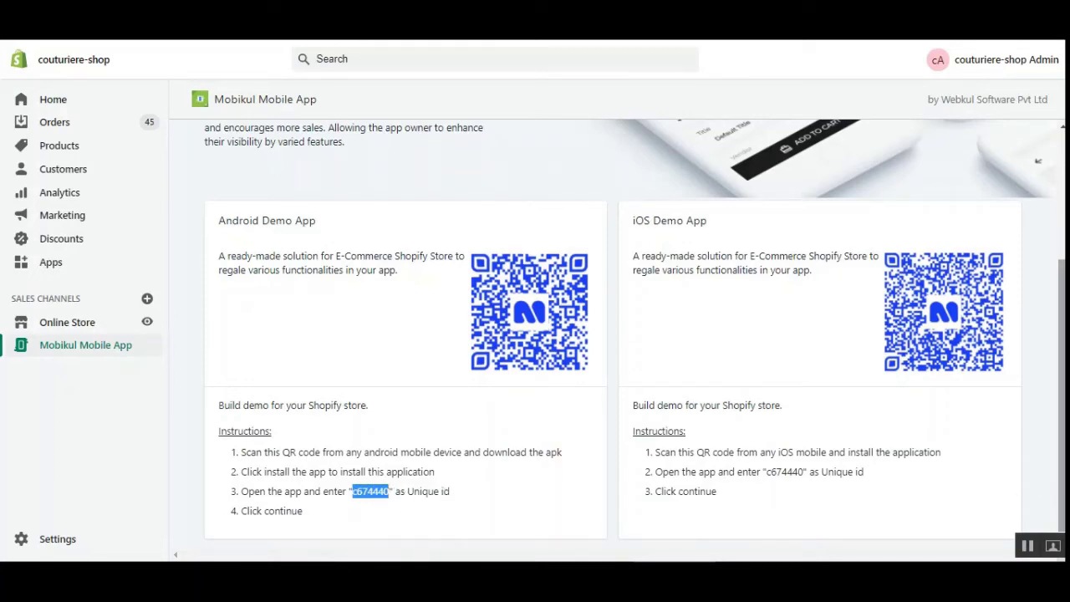
pyautogui.scroll(3, 863, 498)
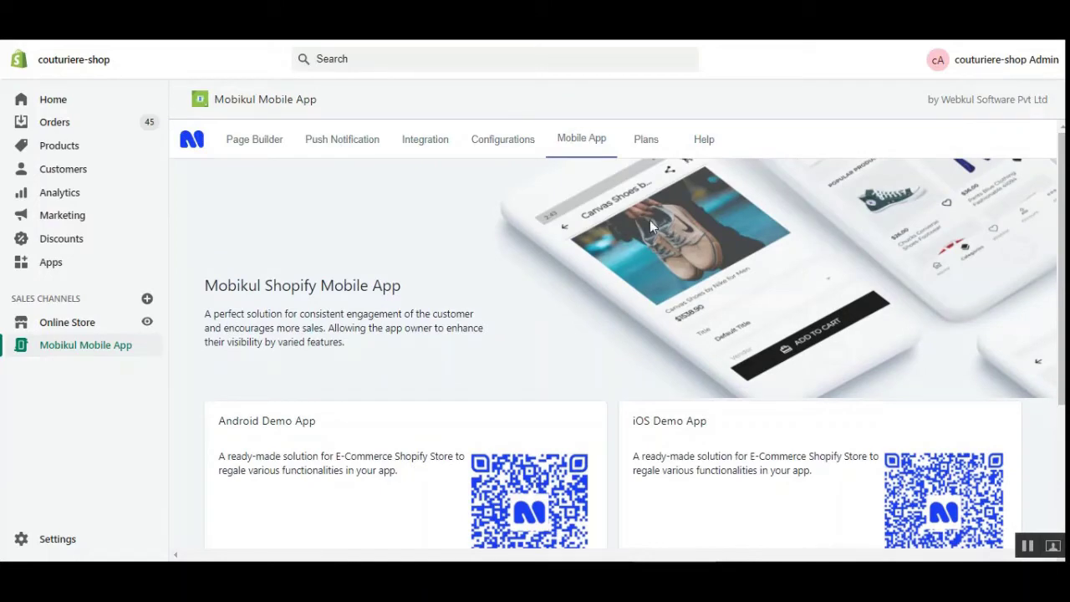
# Add a Carousel component above the Shop By Category section in the page builder's phone preview.
pyautogui.click(257, 141)
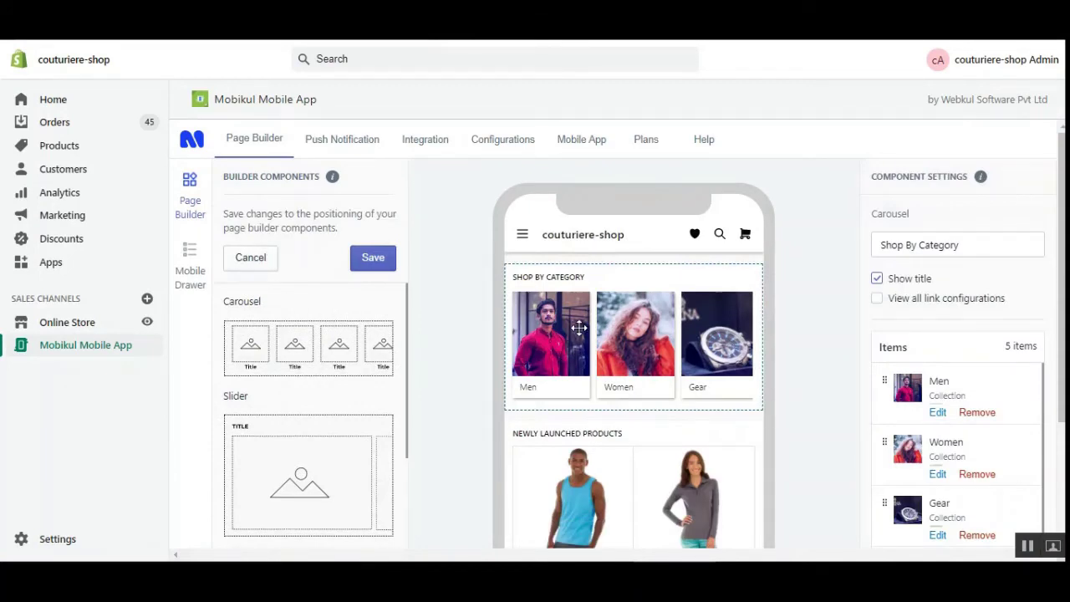
pyautogui.moveTo(288, 344); pyautogui.dragTo(604, 238)
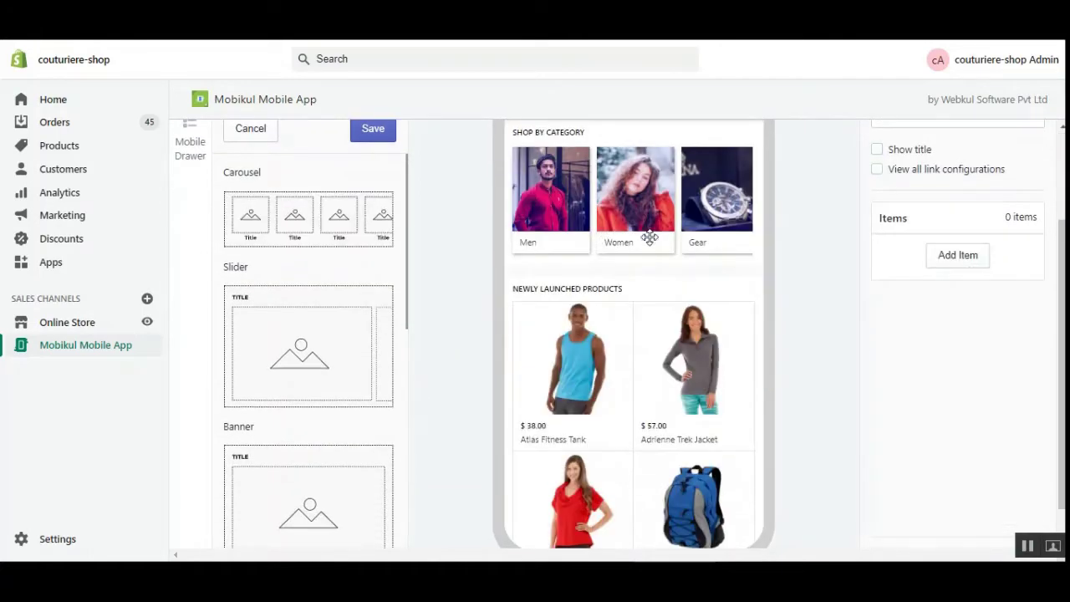
pyautogui.scroll(-3, 644, 361)
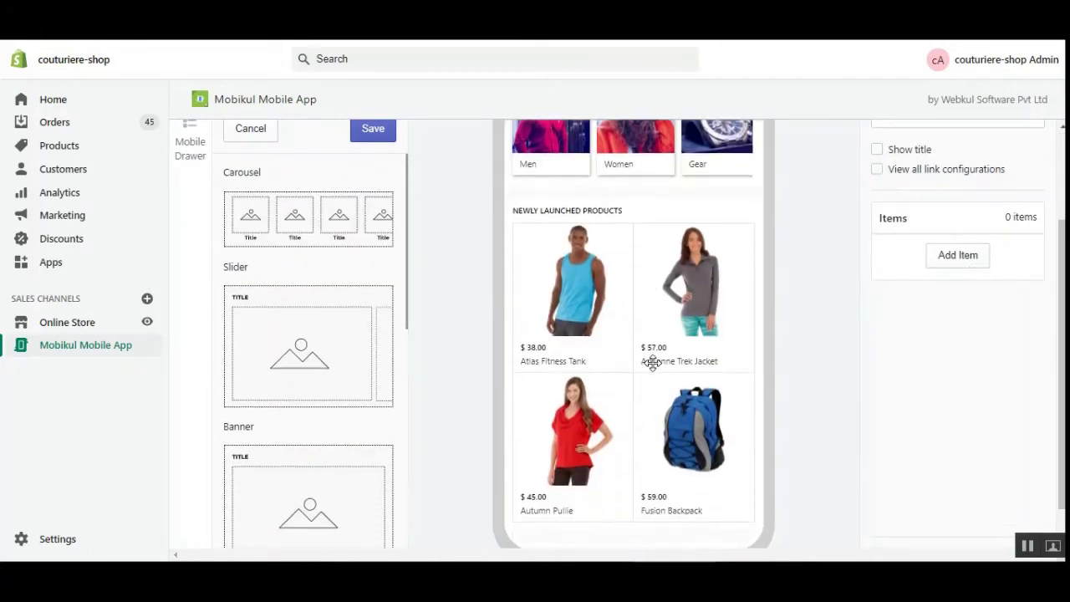
pyautogui.scroll(-2, 641, 365)
pyautogui.scroll(4, 641, 365)
pyautogui.scroll(-9, 641, 366)
pyautogui.scroll(2, 642, 372)
pyautogui.scroll(1, 645, 374)
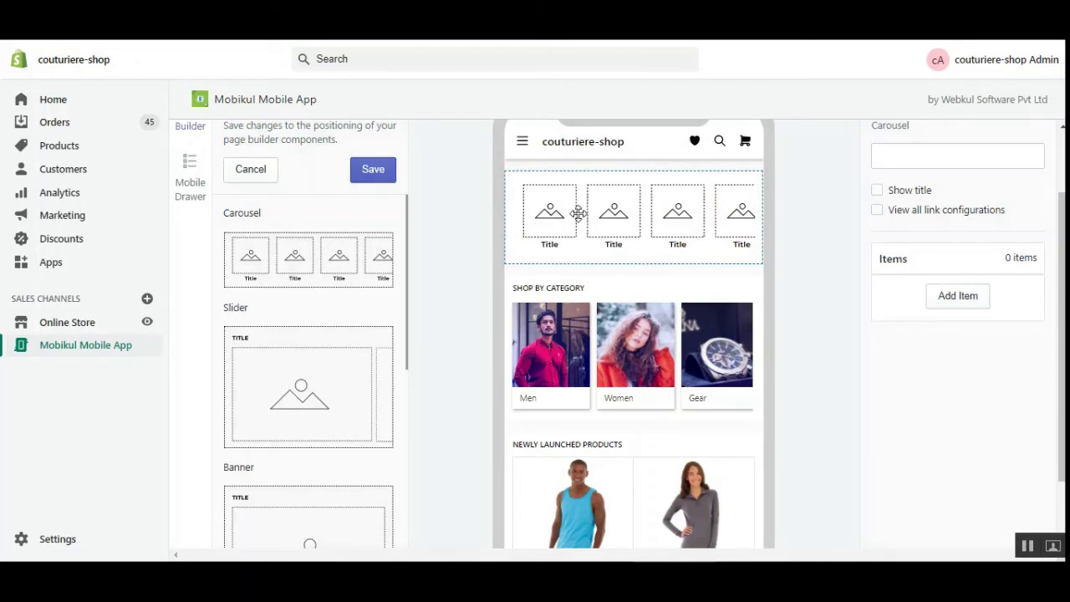
pyautogui.scroll(1, 578, 232)
pyautogui.scroll(1, 986, 291)
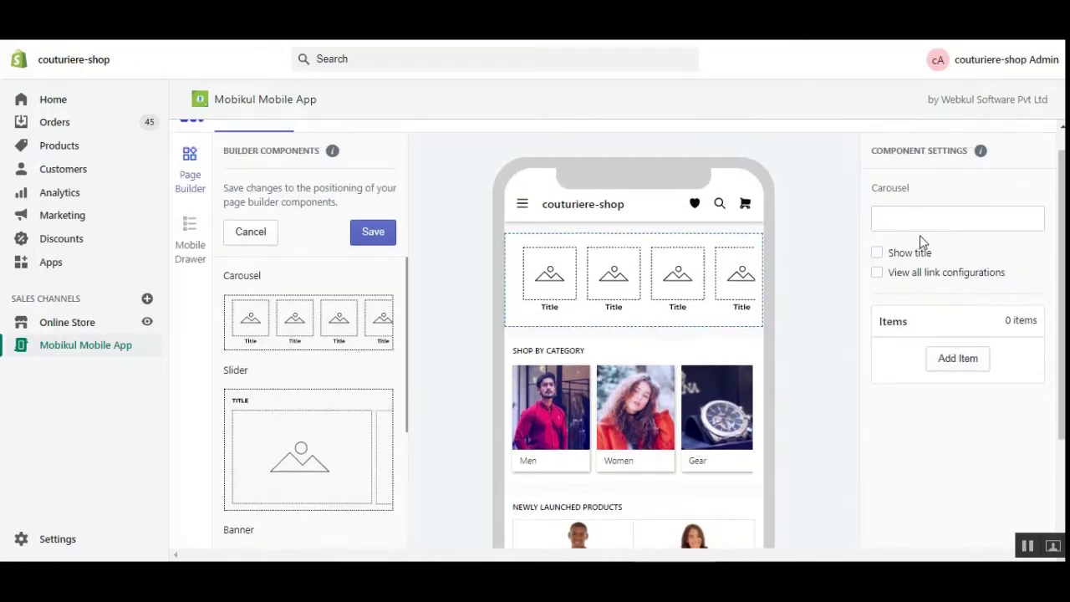
# Title the new carousel "New Best Arrivals" and enable showing its title.
pyautogui.moveTo(873, 190); pyautogui.dragTo(909, 189)
pyautogui.click(922, 220)
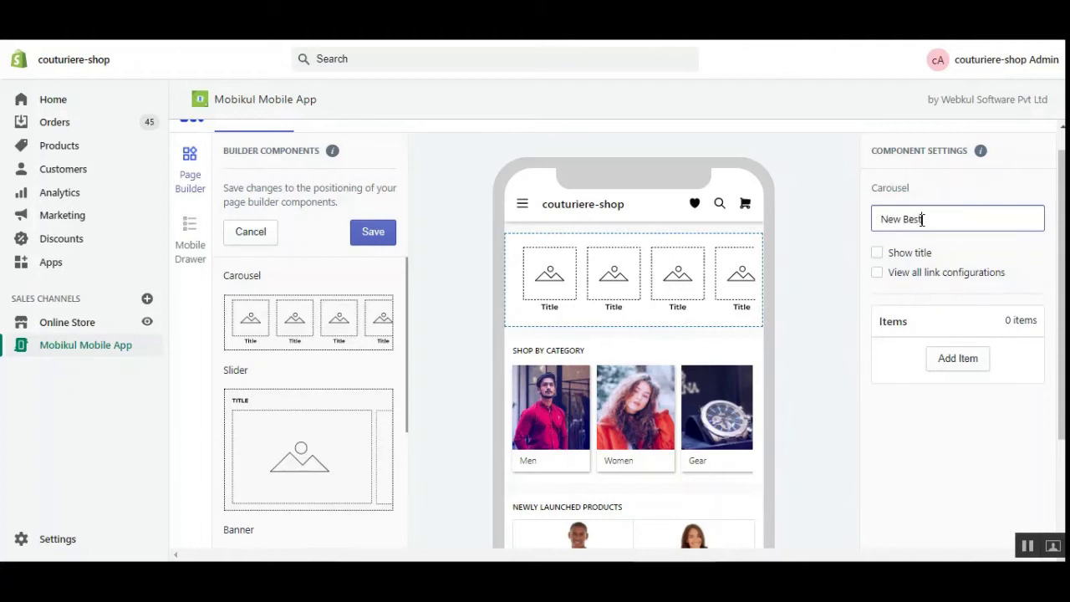
pyautogui.write('ls')
pyautogui.click(876, 254)
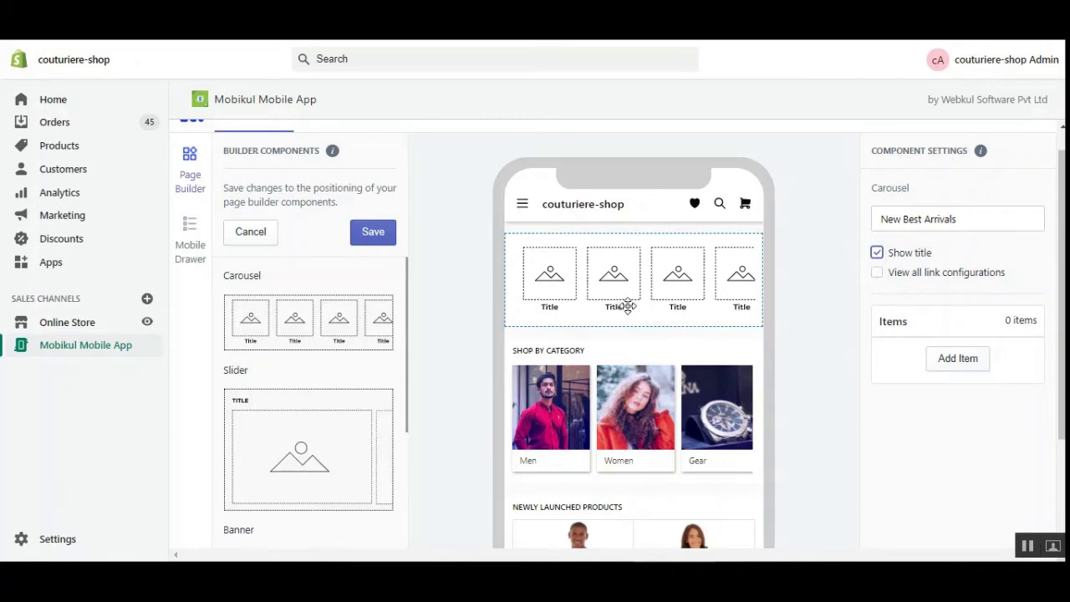
# Start adding items to the New Best Arrivals carousel and display the selectable products.
pyautogui.click(958, 359)
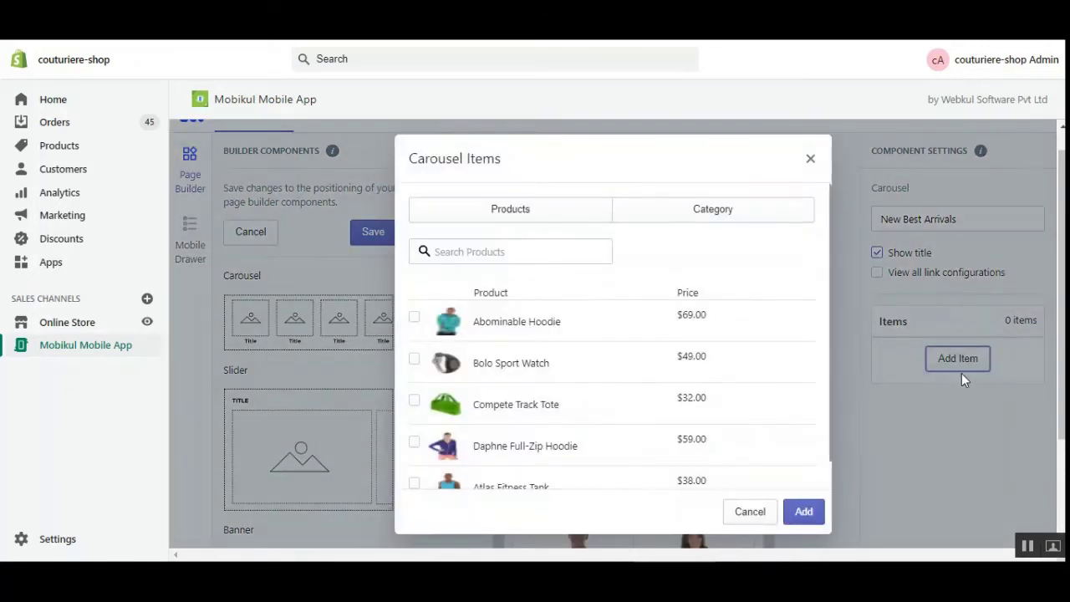
pyautogui.click(541, 217)
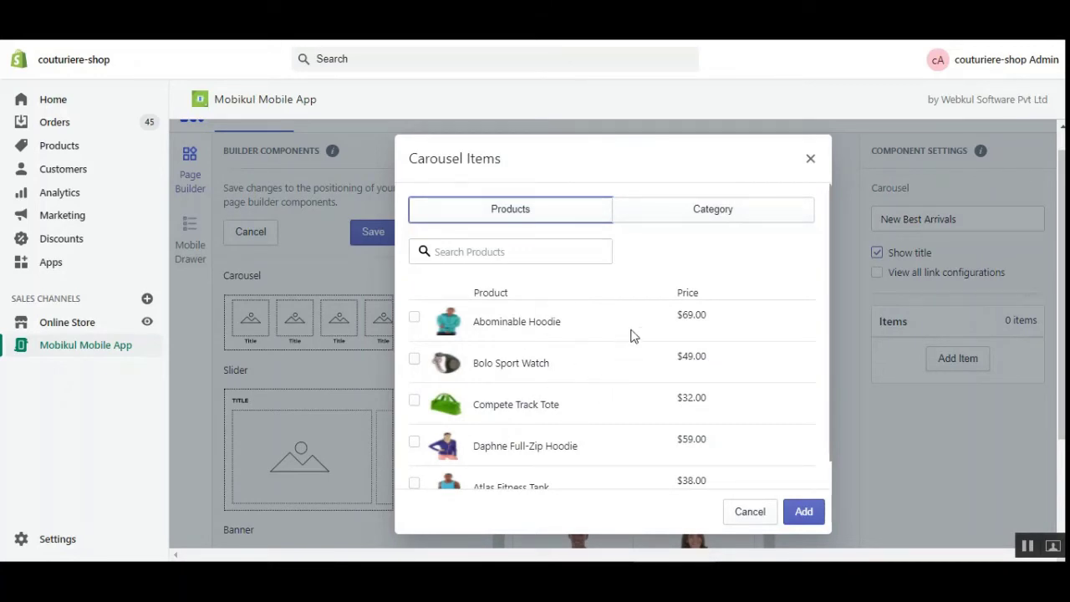
pyautogui.click(726, 216)
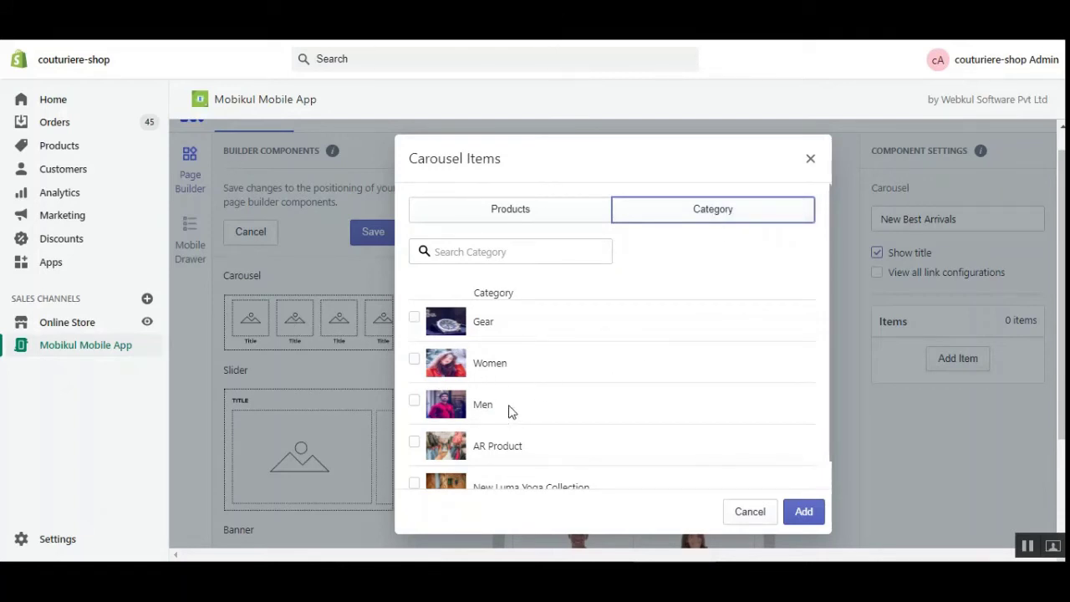
pyautogui.click(413, 319)
pyautogui.click(415, 361)
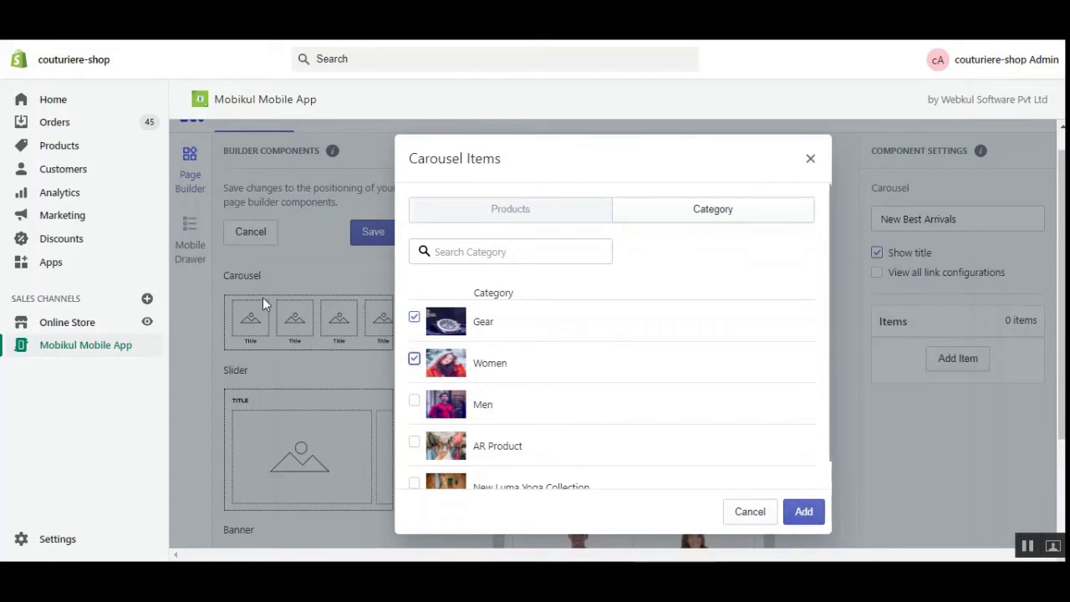
pyautogui.click(414, 319)
pyautogui.click(414, 359)
pyautogui.click(510, 211)
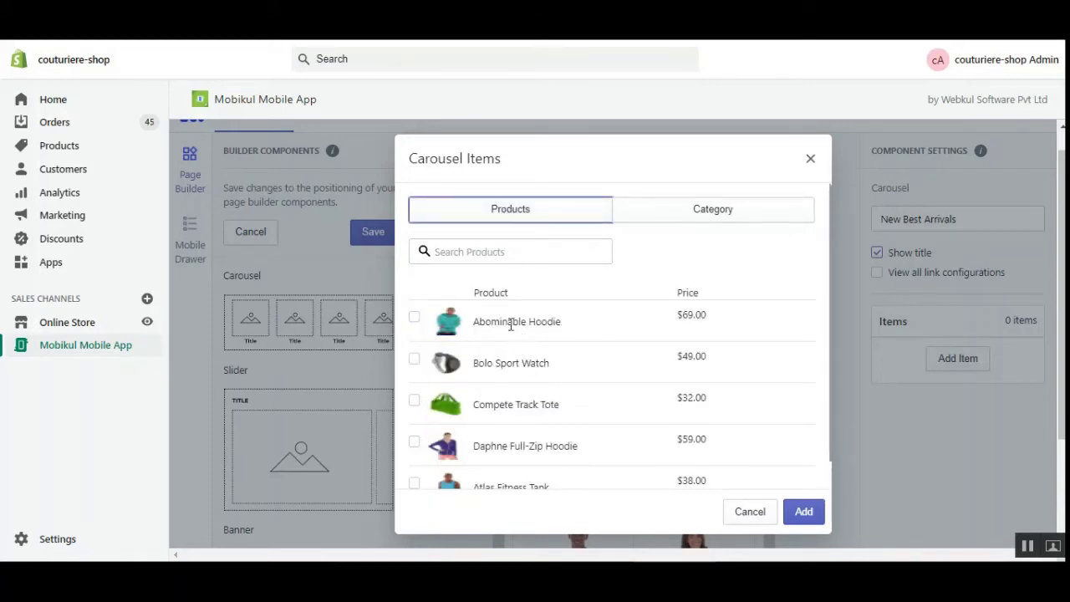
# Search the carousel's products for "test" and add Aeon Capri from the Shopify store product list.
pyautogui.click(508, 252)
pyautogui.write('test')
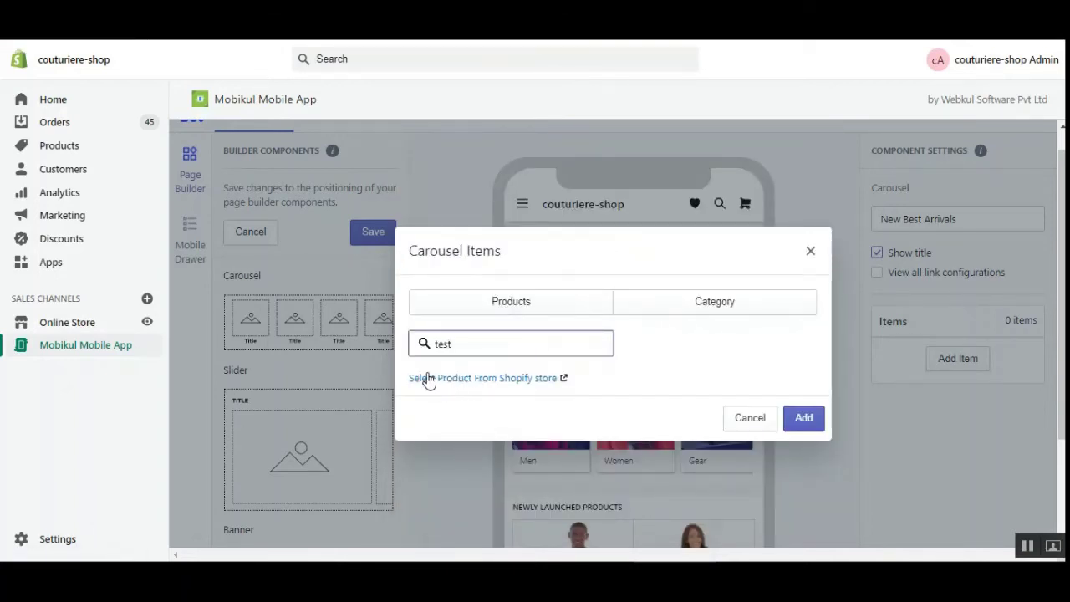
pyautogui.click(525, 385)
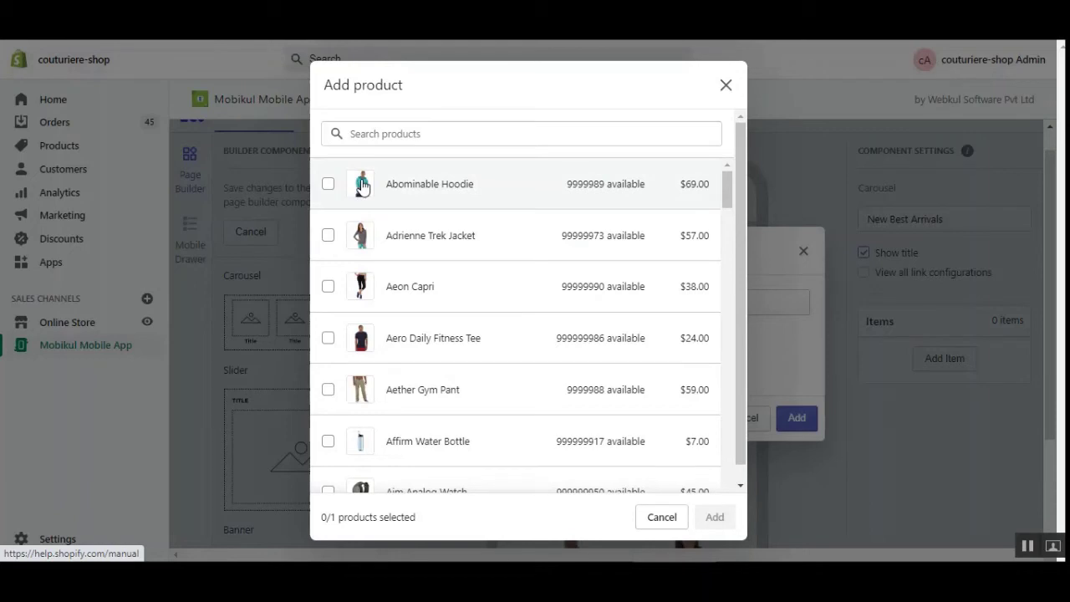
pyautogui.click(328, 287)
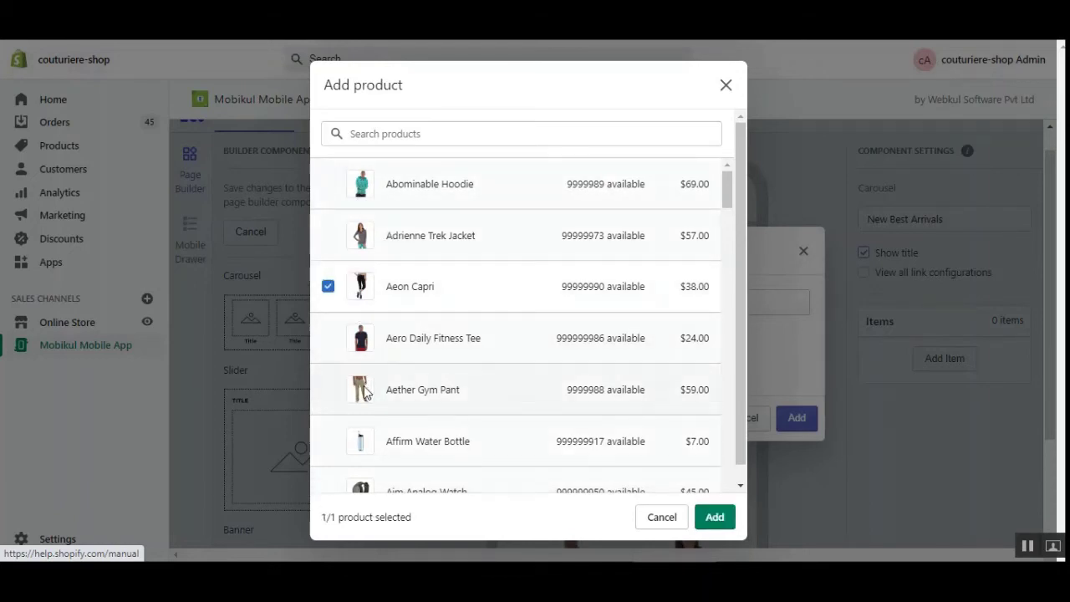
pyautogui.click(717, 519)
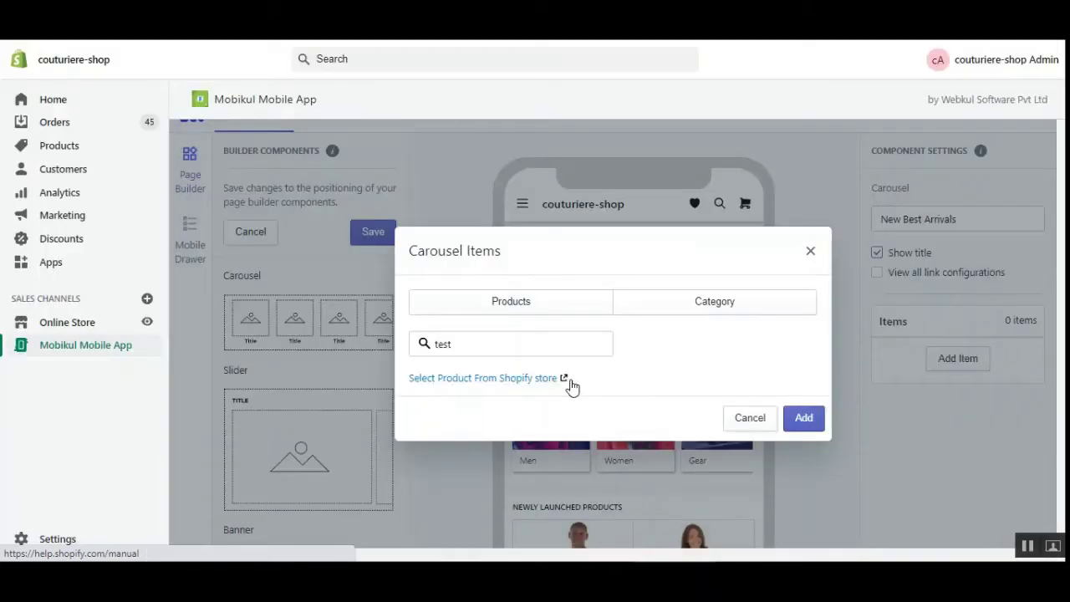
pyautogui.click(812, 252)
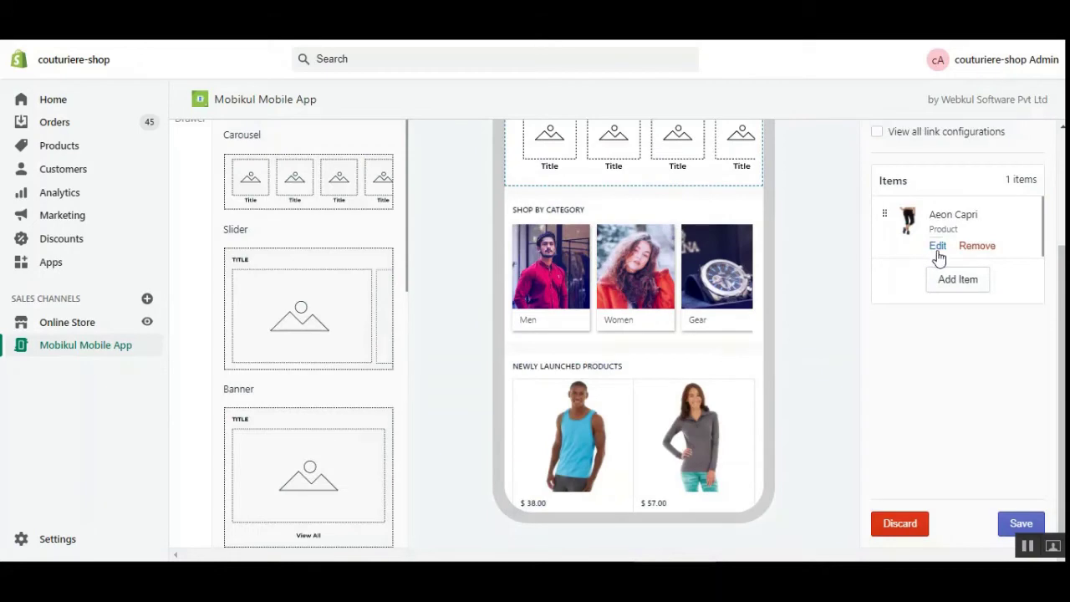
# Select the carousel above Shop By Category, clear the product search and add Bolo Sport Watch to its items.
pyautogui.click(631, 238)
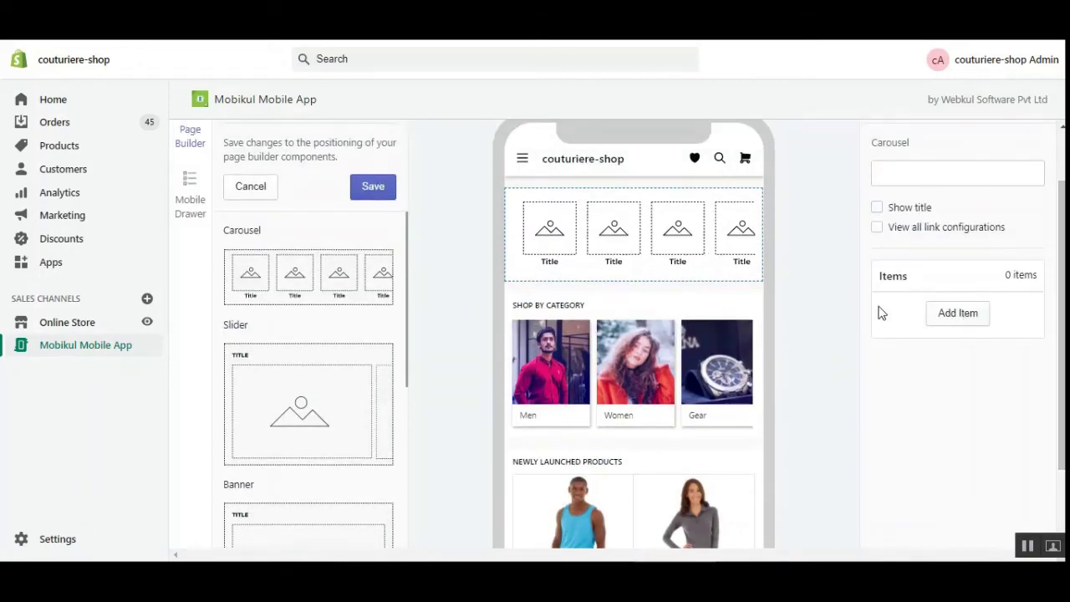
pyautogui.click(958, 316)
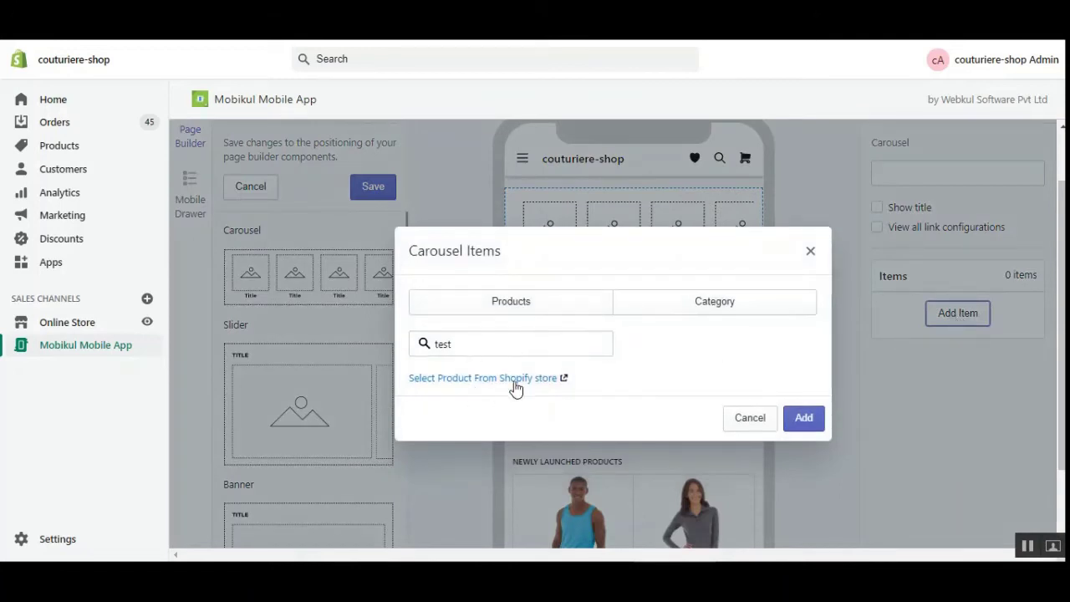
pyautogui.click(752, 422)
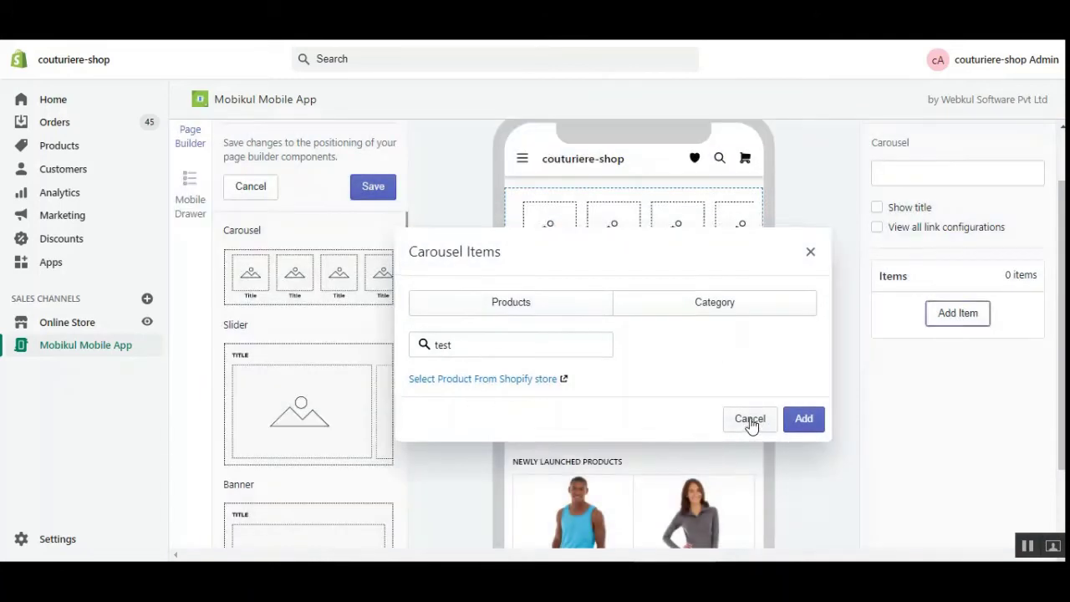
pyautogui.click(955, 315)
pyautogui.click(507, 318)
pyautogui.moveTo(465, 342); pyautogui.dragTo(369, 343)
pyautogui.press('BackSpace')
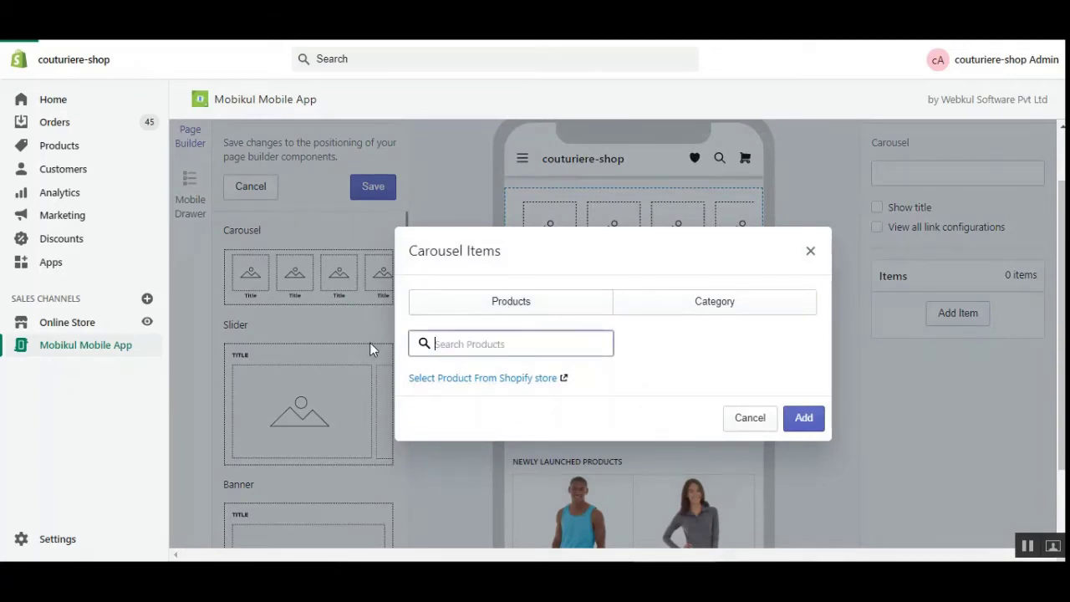
pyautogui.click(414, 360)
pyautogui.click(802, 511)
pyautogui.scroll(-1, 299, 248)
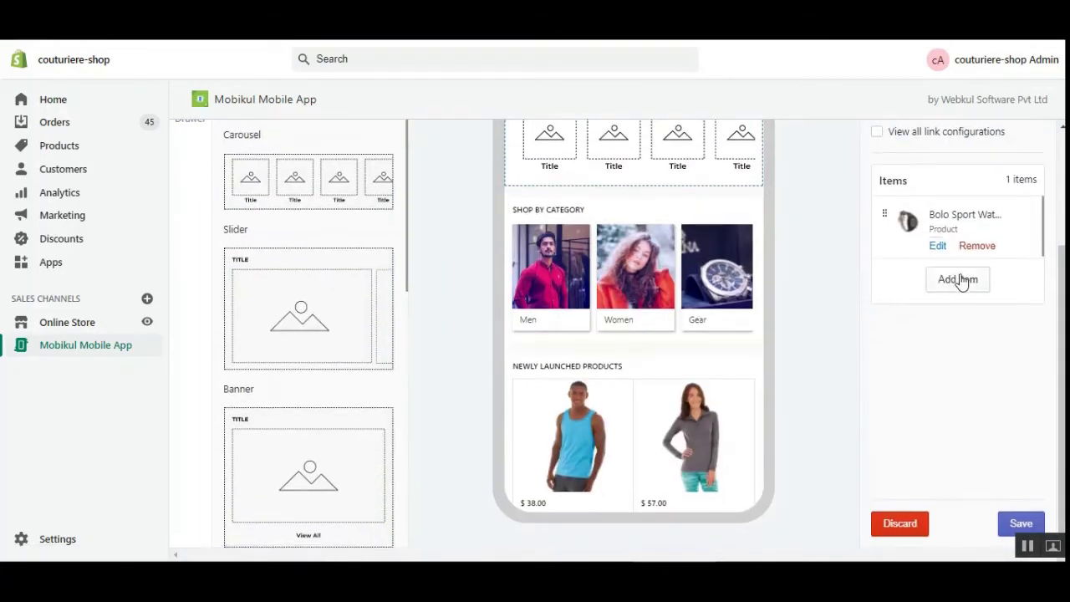
# Title the carousel "New Big Arrivals" and enable showing its title.
pyautogui.scroll(1, 1060, 259)
pyautogui.scroll(1, 1002, 365)
pyautogui.scroll(2, 901, 248)
pyautogui.click(913, 245)
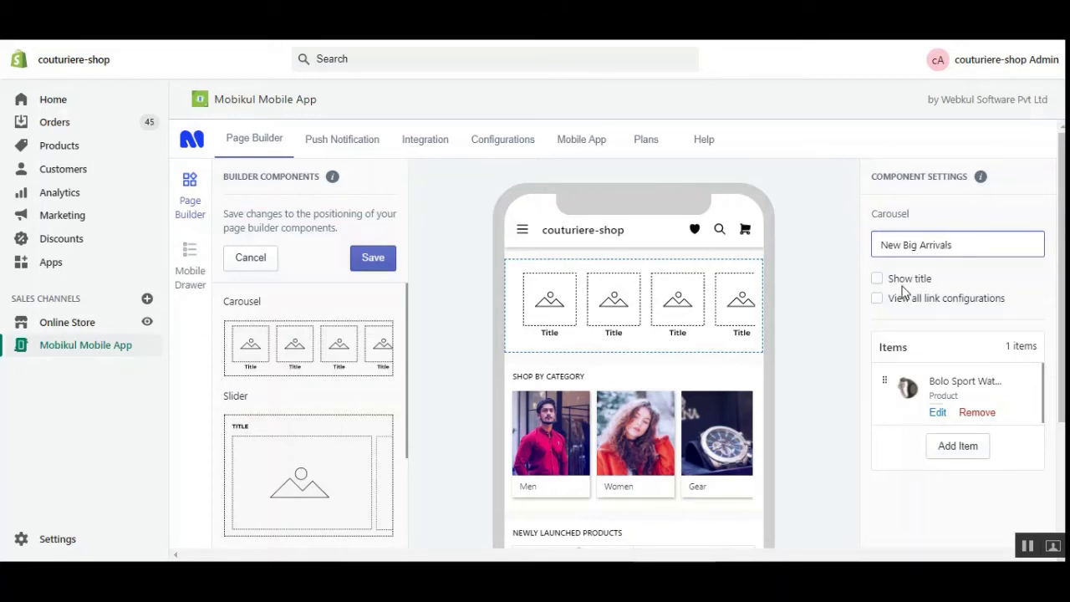
pyautogui.click(875, 279)
pyautogui.scroll(-1, 706, 314)
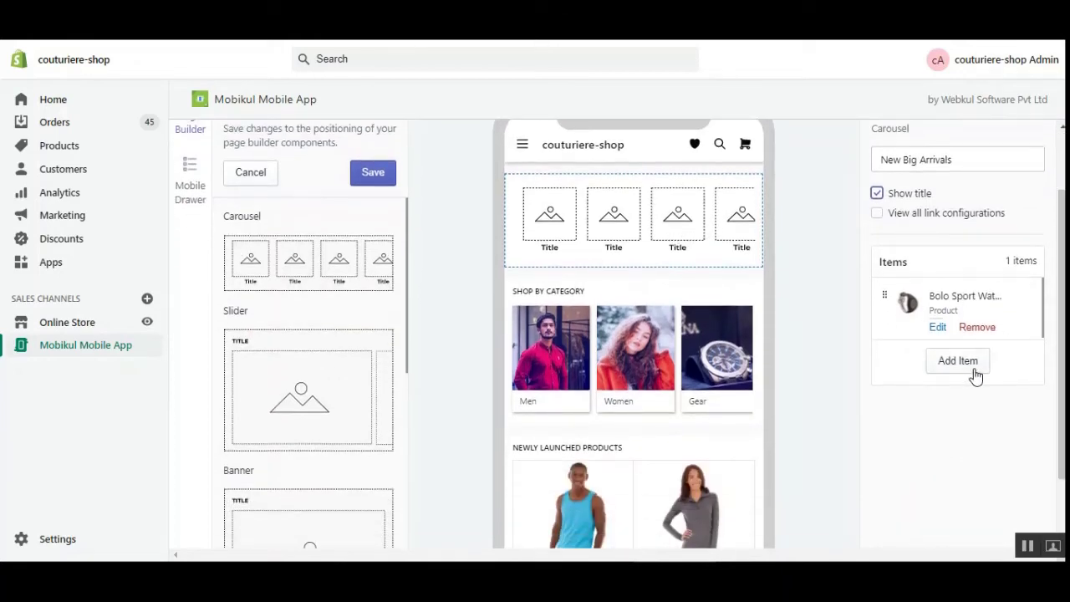
pyautogui.click(960, 365)
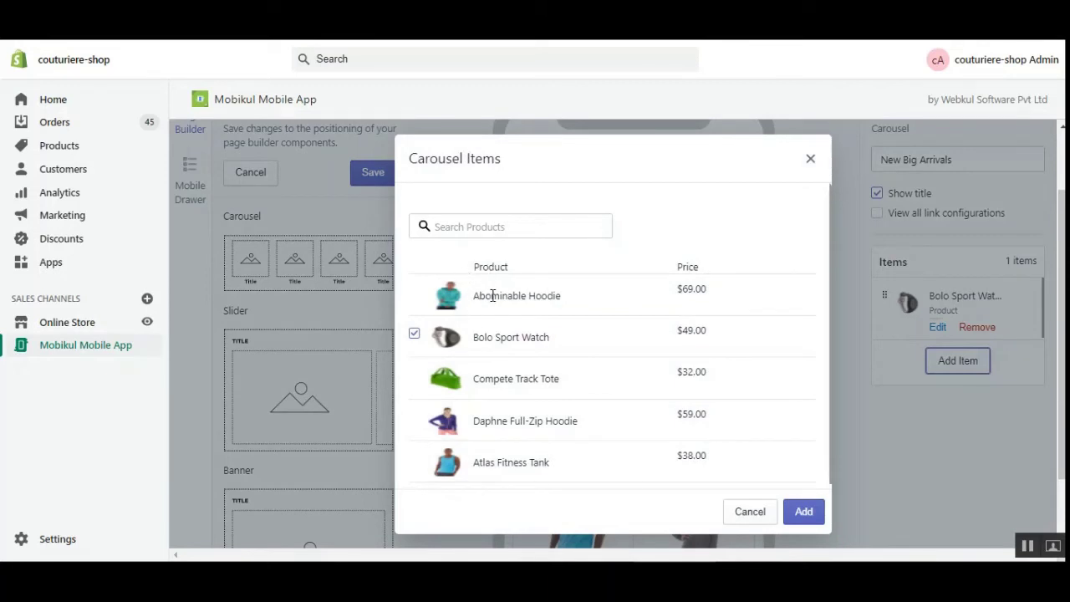
pyautogui.click(748, 513)
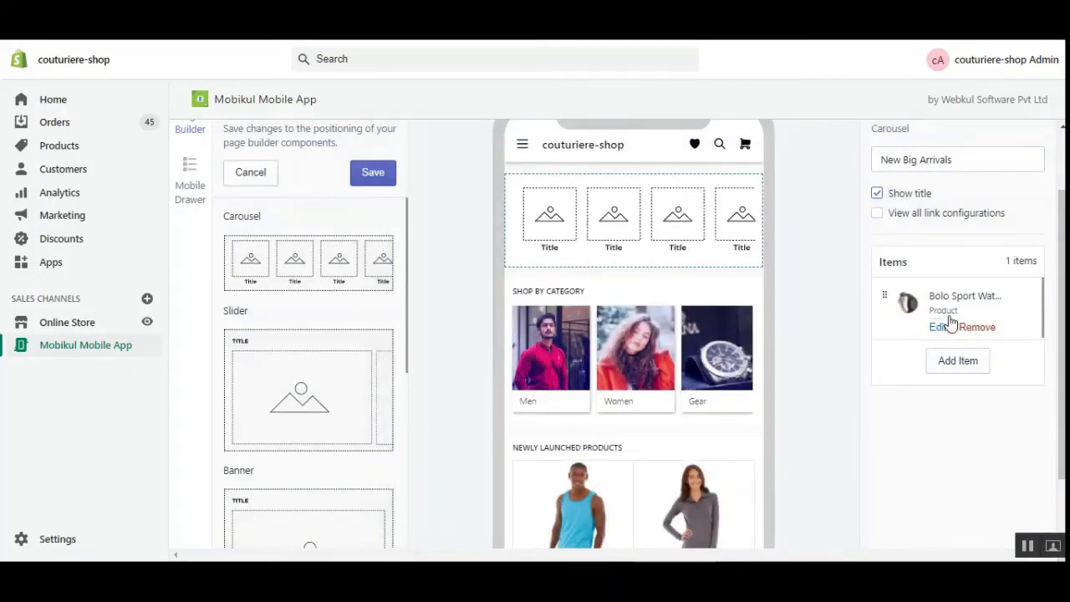
# Save the component settings of the New Big Arrivals carousel.
pyautogui.scroll(1, 1058, 334)
pyautogui.scroll(1, 1058, 334)
pyautogui.scroll(-4, 1058, 335)
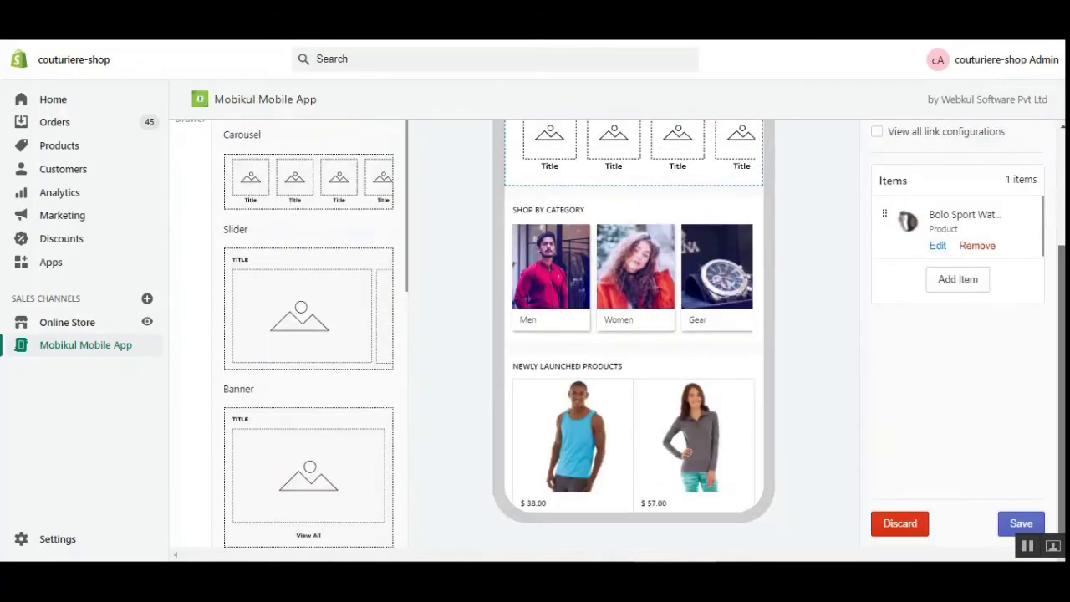
pyautogui.click(1020, 524)
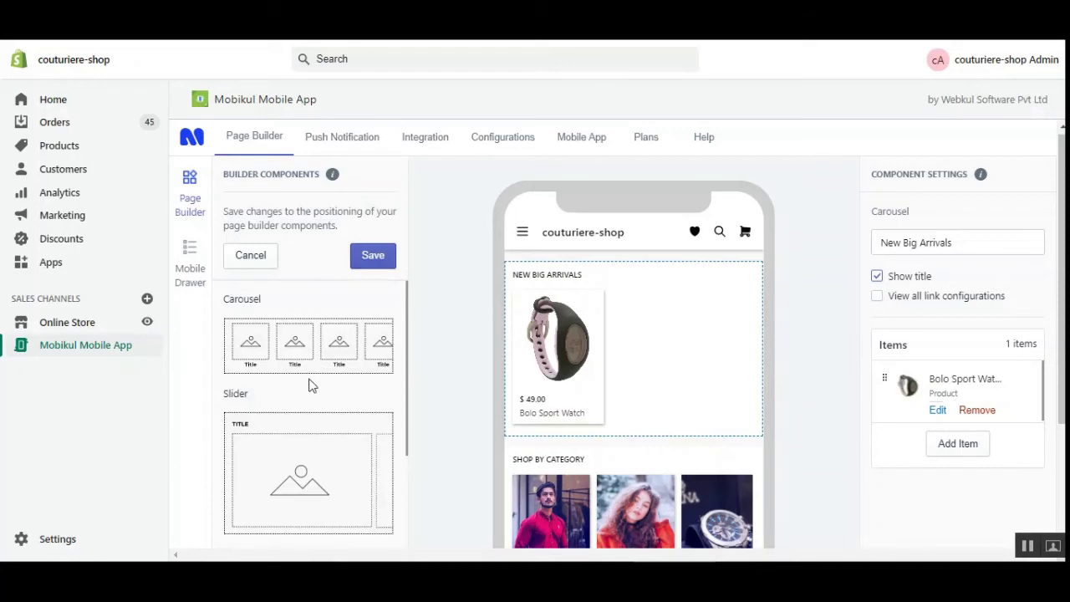
pyautogui.moveTo(410, 344); pyautogui.dragTo(413, 558)
pyautogui.scroll(-1, 337, 442)
pyautogui.scroll(1, 344, 462)
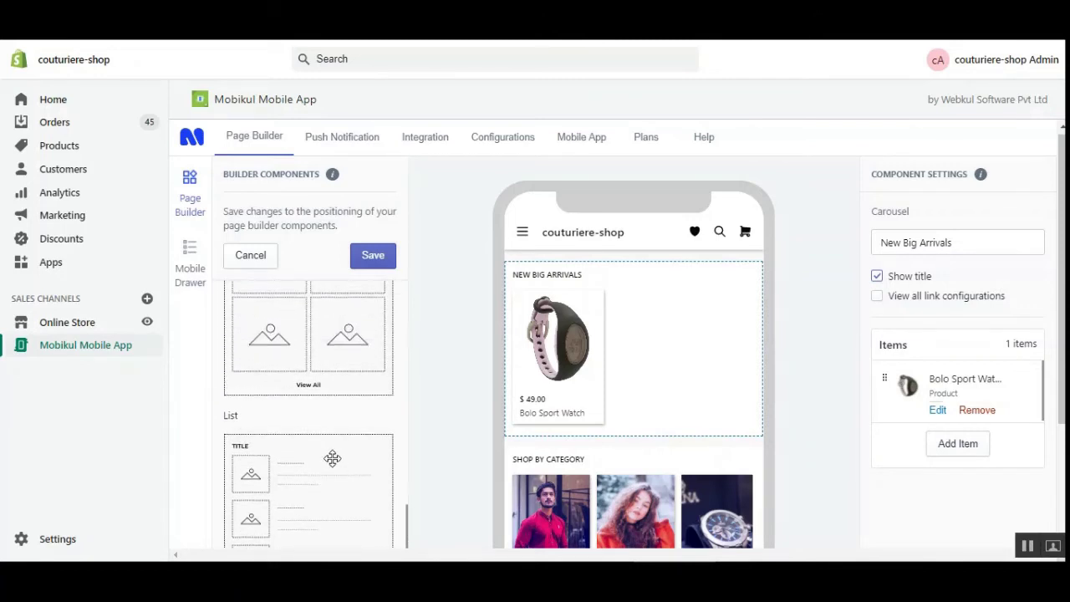
pyautogui.moveTo(406, 519); pyautogui.dragTo(401, 311)
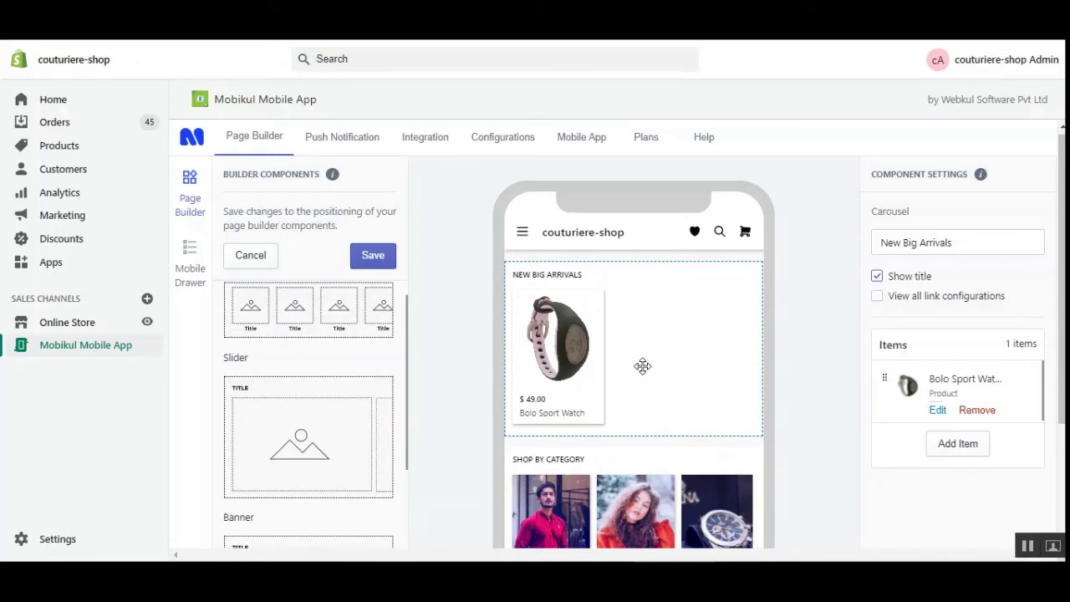
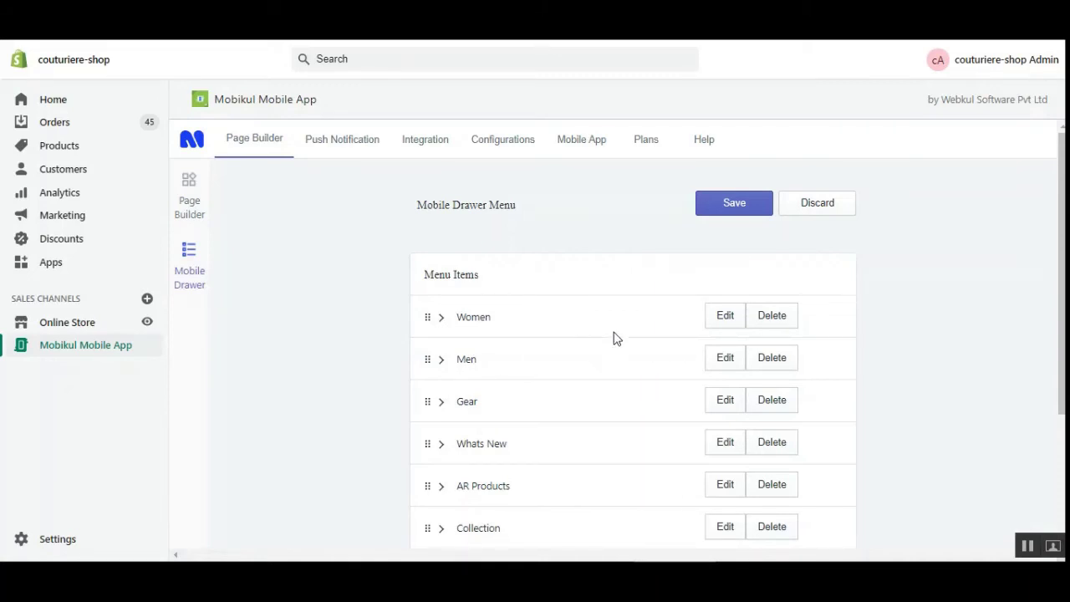
# Expand AR Products and its nested AR Products item in the Mobile Drawer Menu to view the submenu levels.
pyautogui.scroll(-1, 1061, 276)
pyautogui.scroll(-1, 1062, 275)
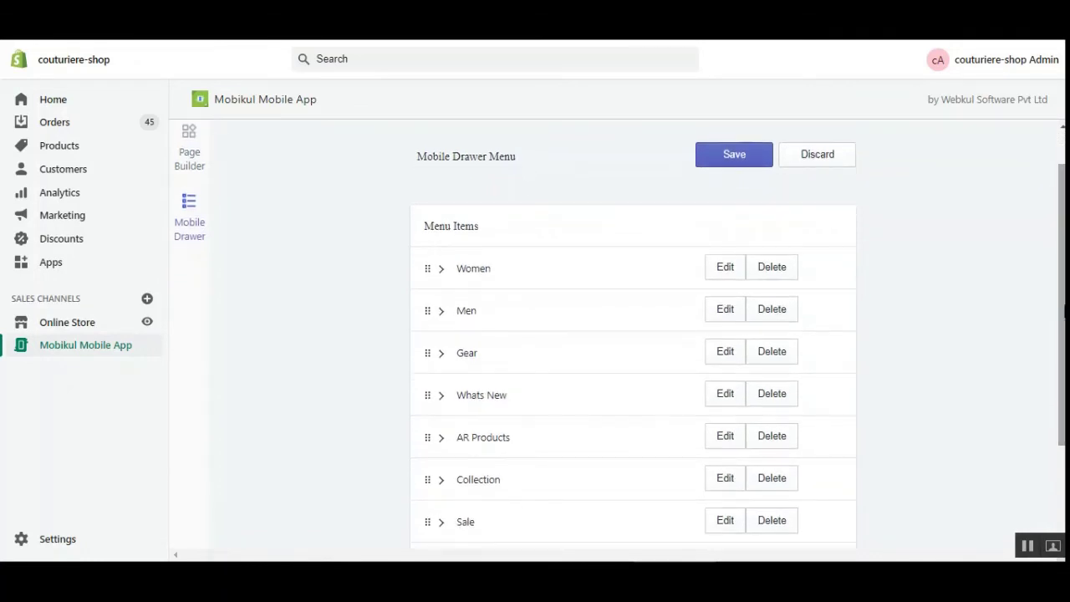
pyautogui.scroll(-3, 490, 425)
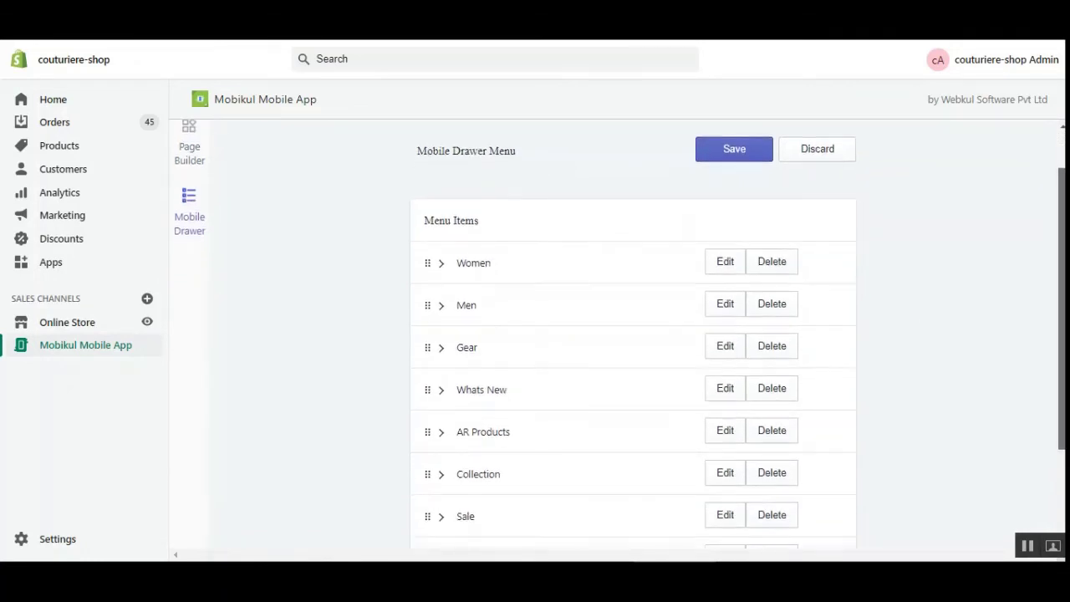
pyautogui.click(441, 306)
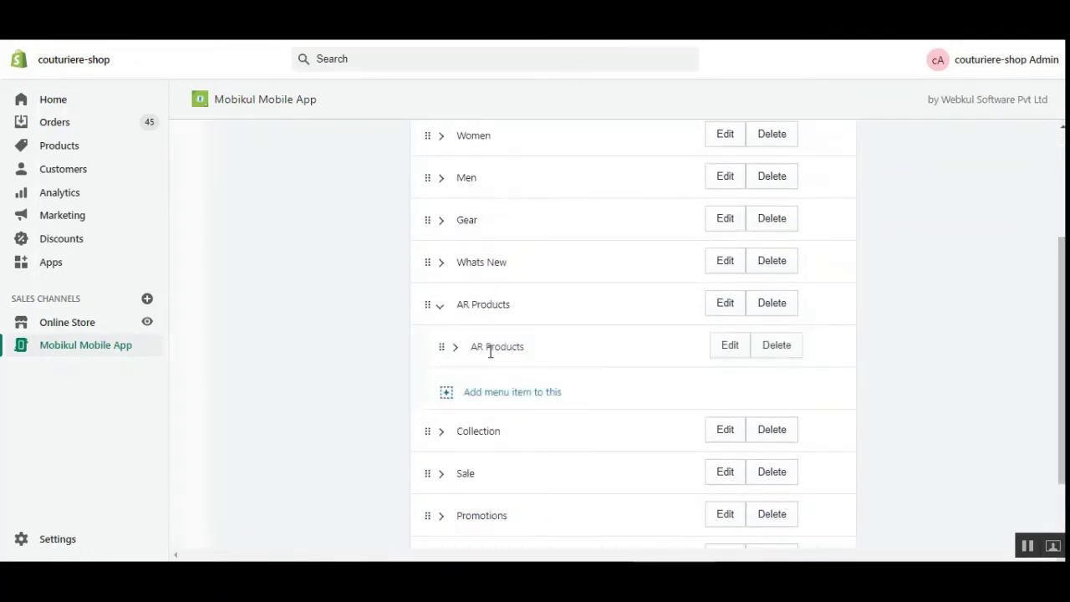
pyautogui.click(456, 349)
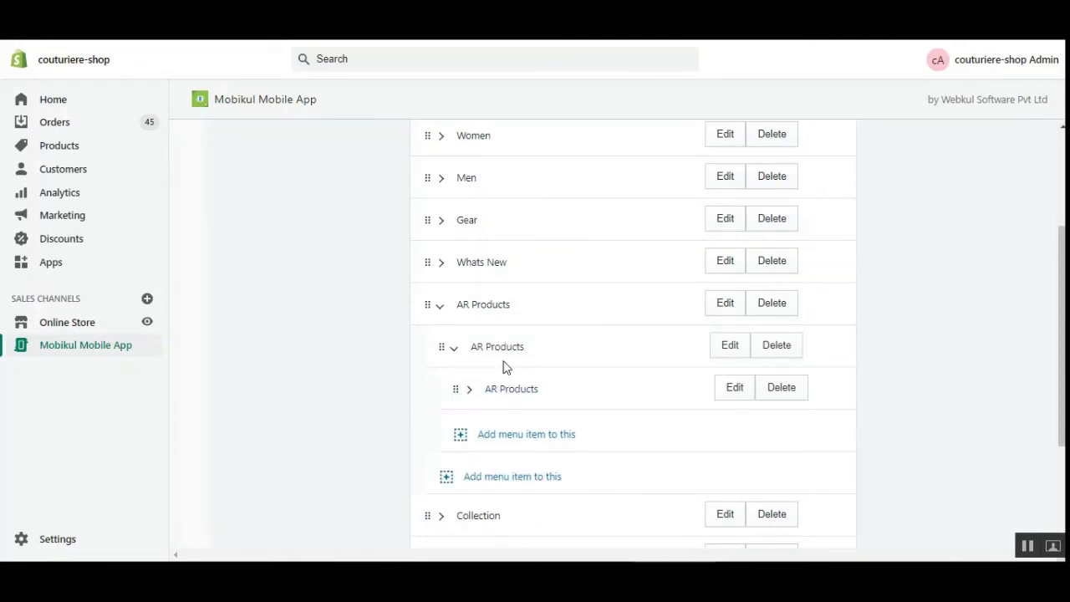
# Add an enabled top-level section titled "Western" to the end of the Mobile Drawer Menu.
pyautogui.scroll(-3, 493, 385)
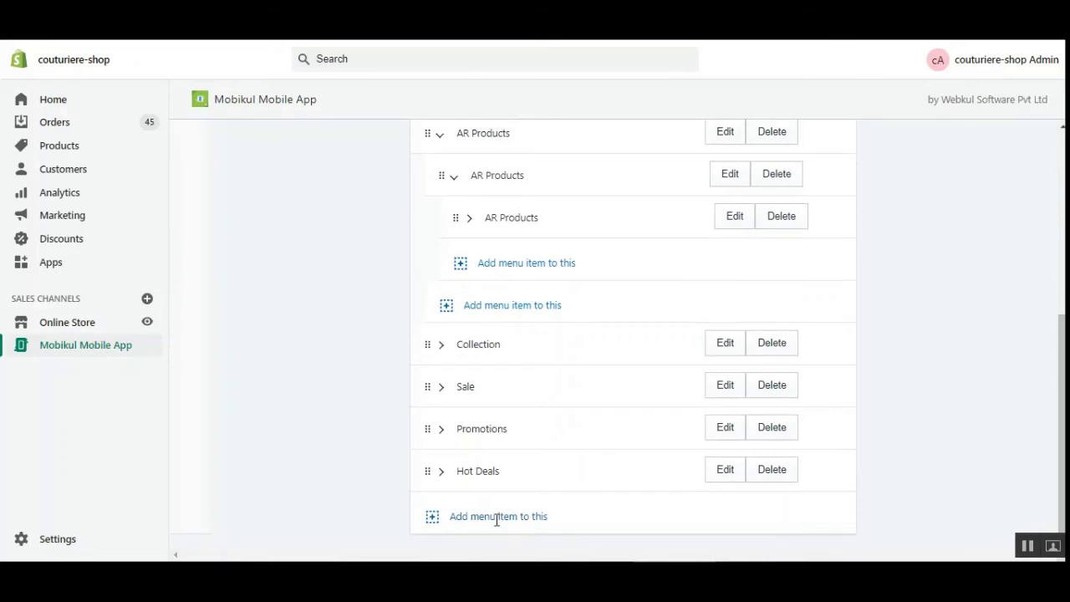
pyautogui.click(436, 519)
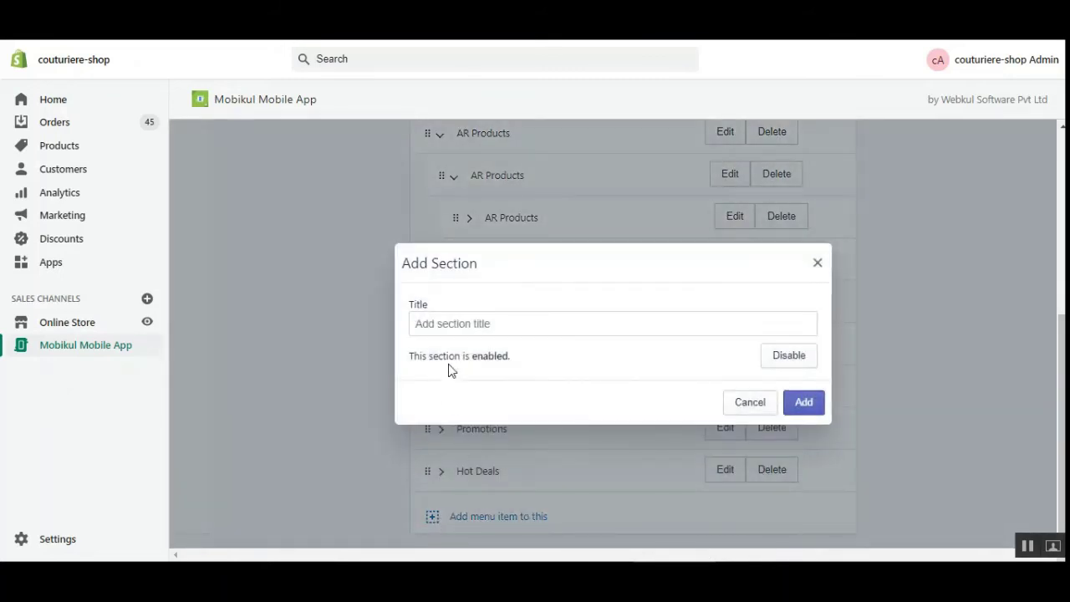
pyautogui.click(456, 325)
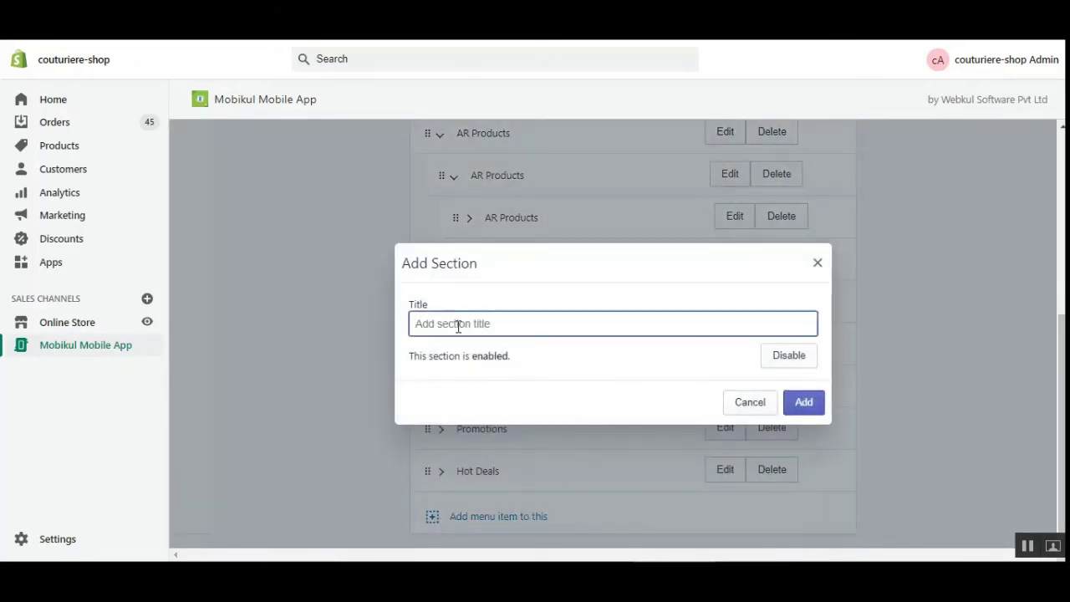
pyautogui.write('E')
pyautogui.press('BackSpace')
pyautogui.write('Western')
pyautogui.click(814, 412)
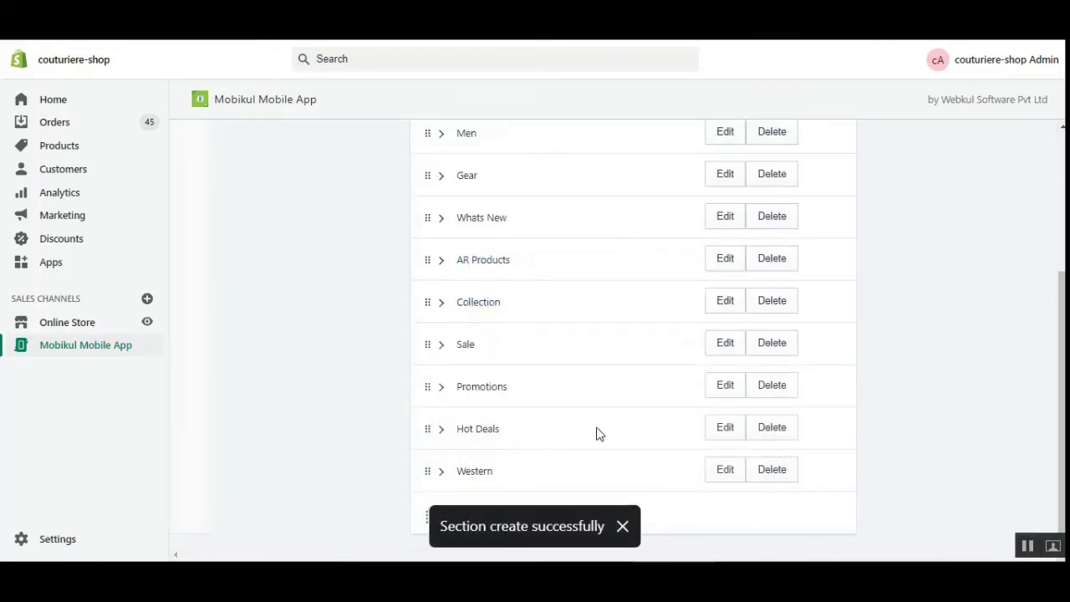
# Start a menu item under the Western section, titled "United Kingdom" and set to use a category.
pyautogui.click(441, 472)
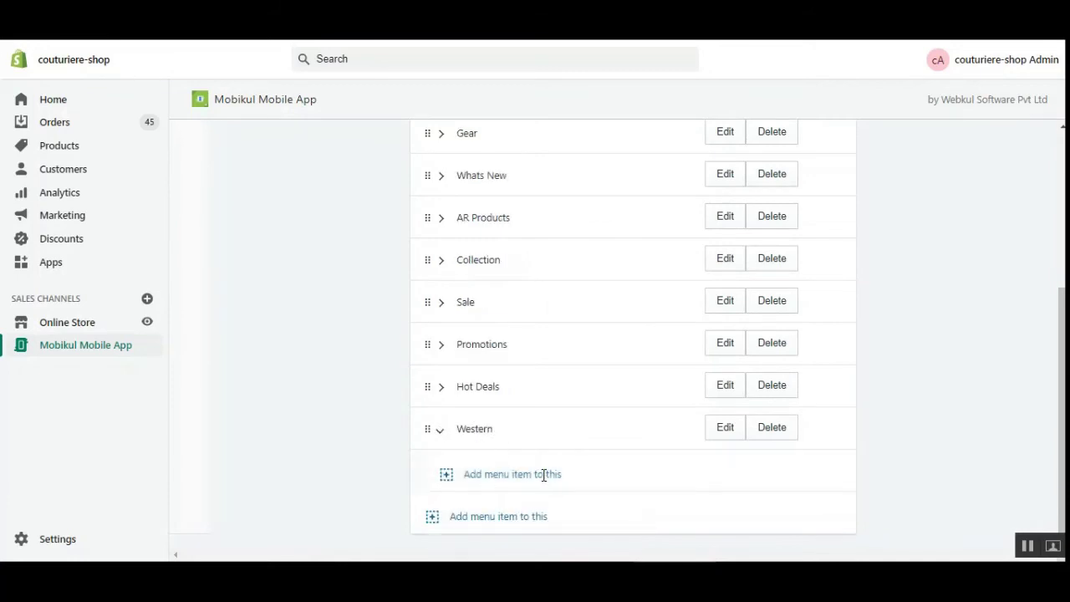
pyautogui.click(446, 475)
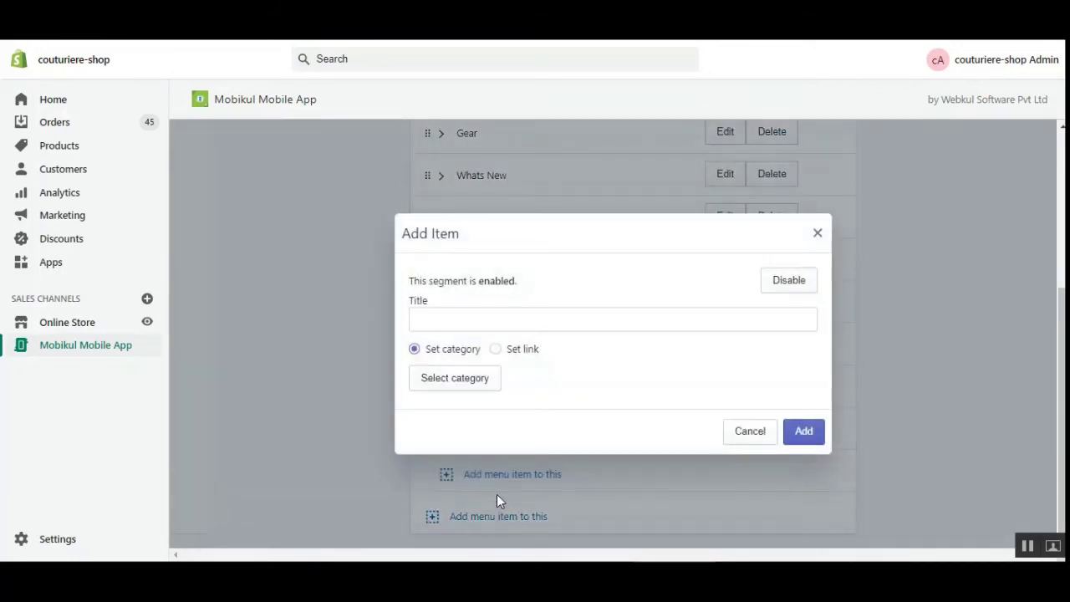
pyautogui.click(498, 321)
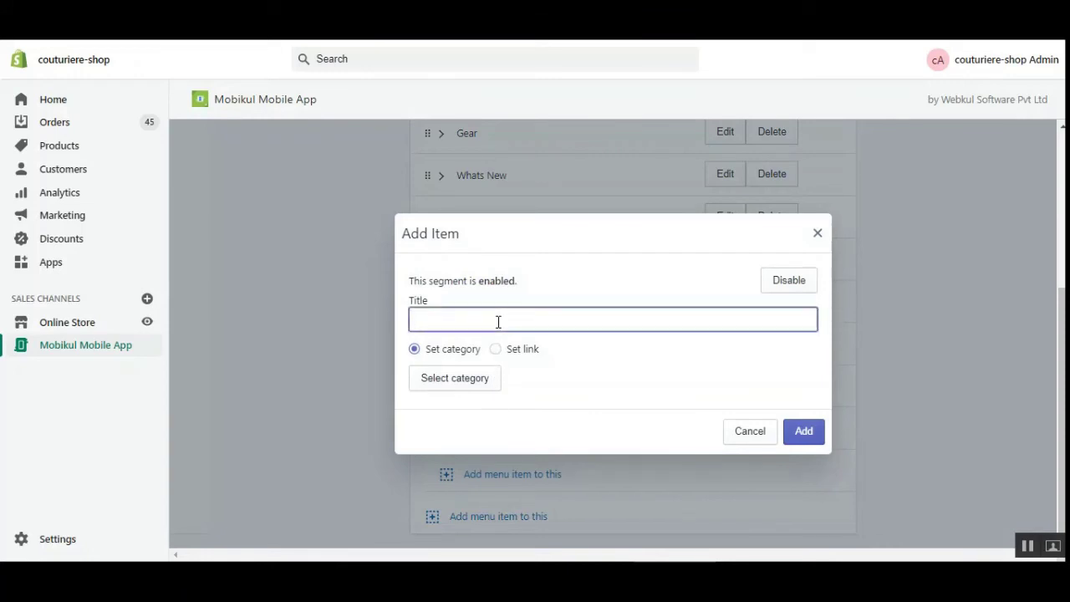
pyautogui.write('United Kingdom')
pyautogui.click(498, 349)
pyautogui.click(414, 351)
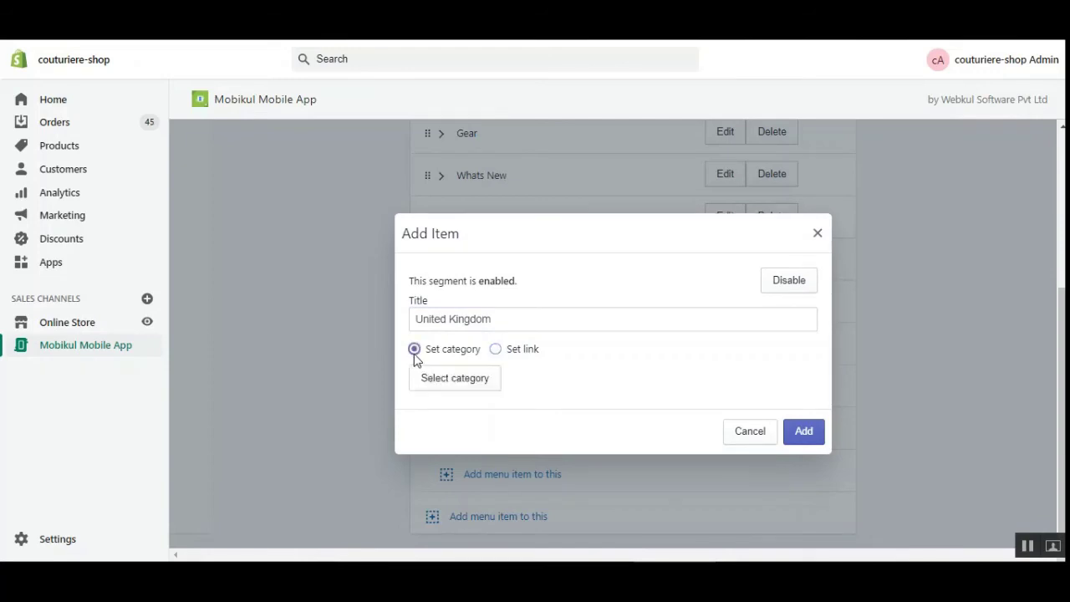
# Assign the Eco Collection new collection to the United Kingdom item and add the item to the Western section.
pyautogui.click(455, 389)
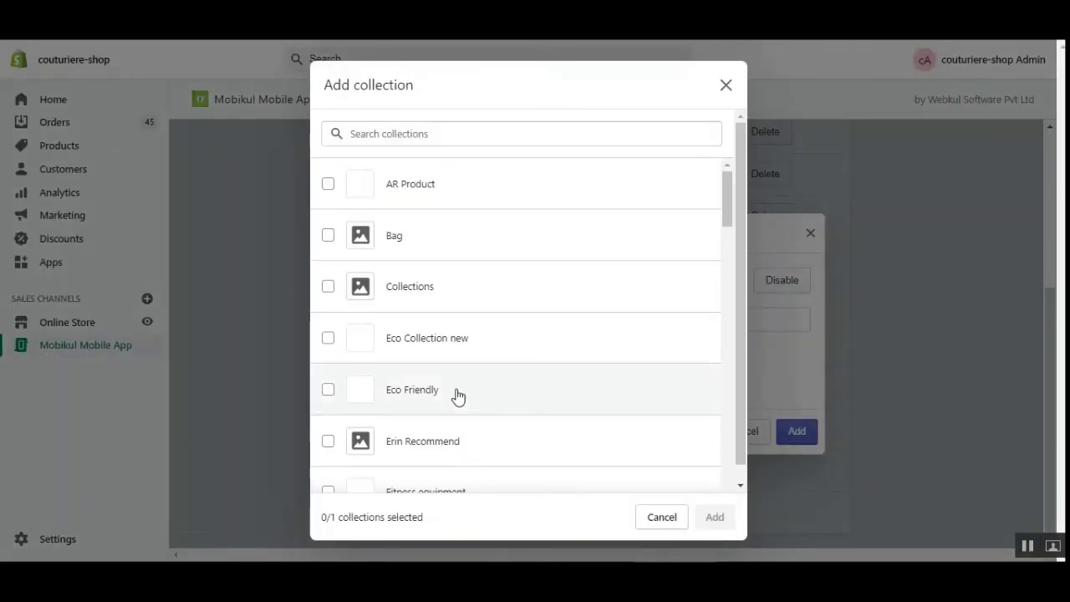
pyautogui.click(327, 343)
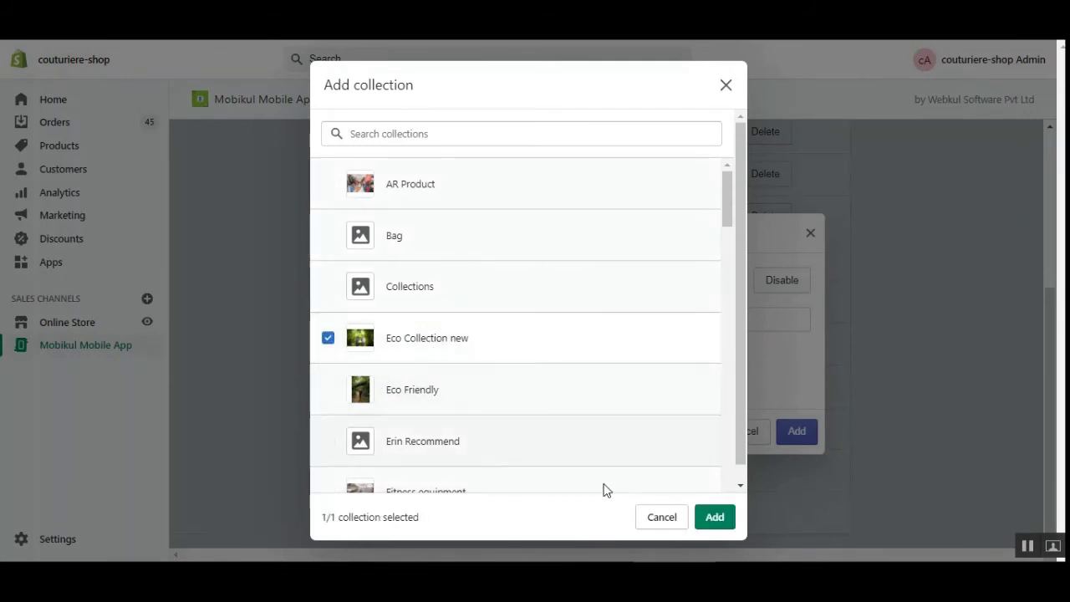
pyautogui.click(715, 519)
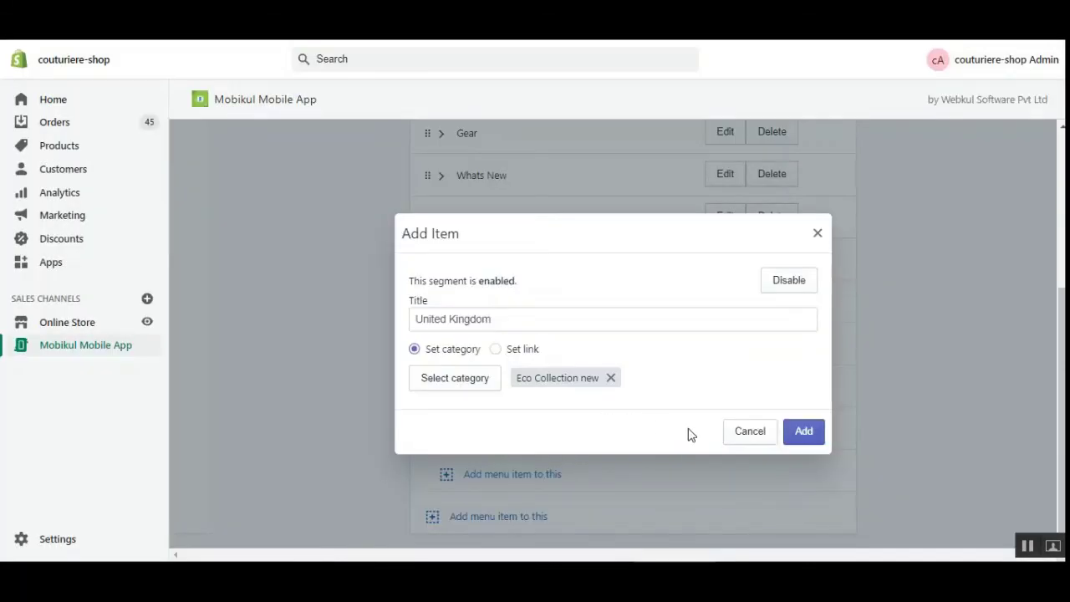
pyautogui.click(808, 436)
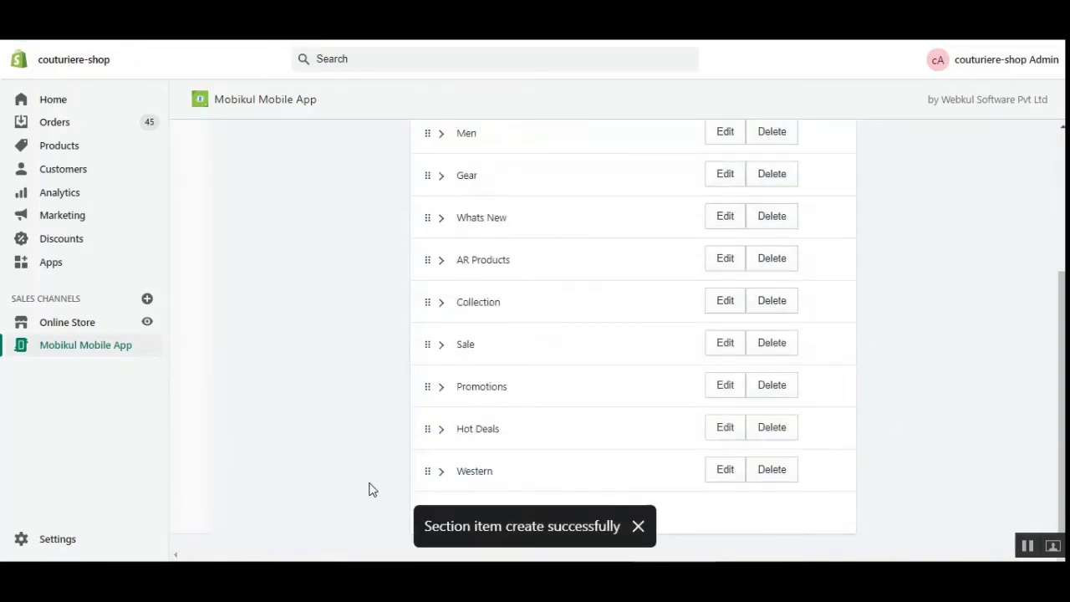
# Expand the Western section and its United Kingdom item to check the nesting, and save the Mobile Drawer Menu.
pyautogui.click(441, 478)
pyautogui.scroll(-1, 584, 498)
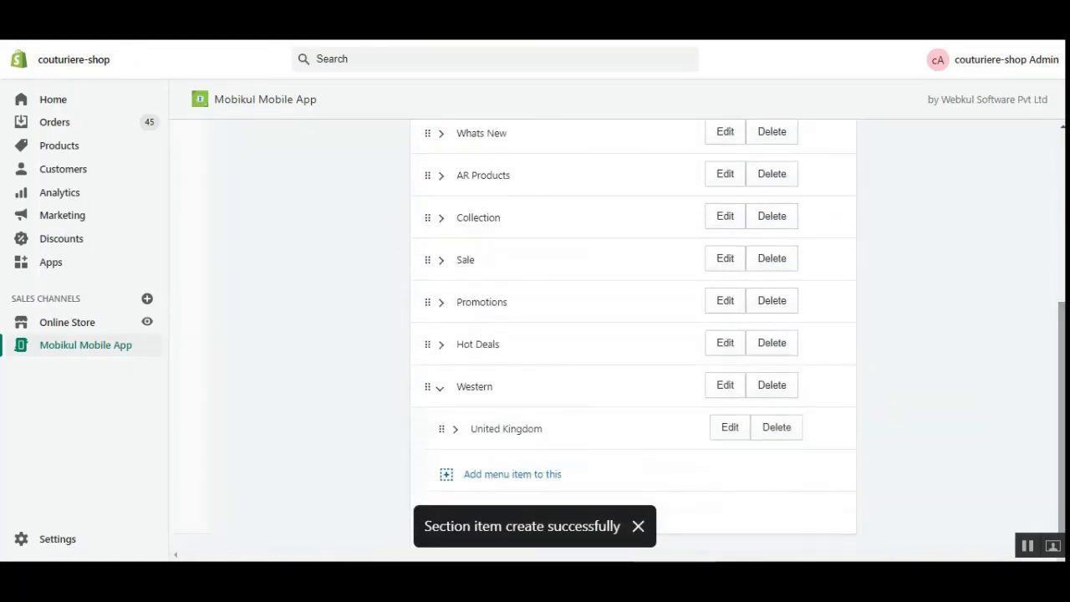
pyautogui.click(454, 430)
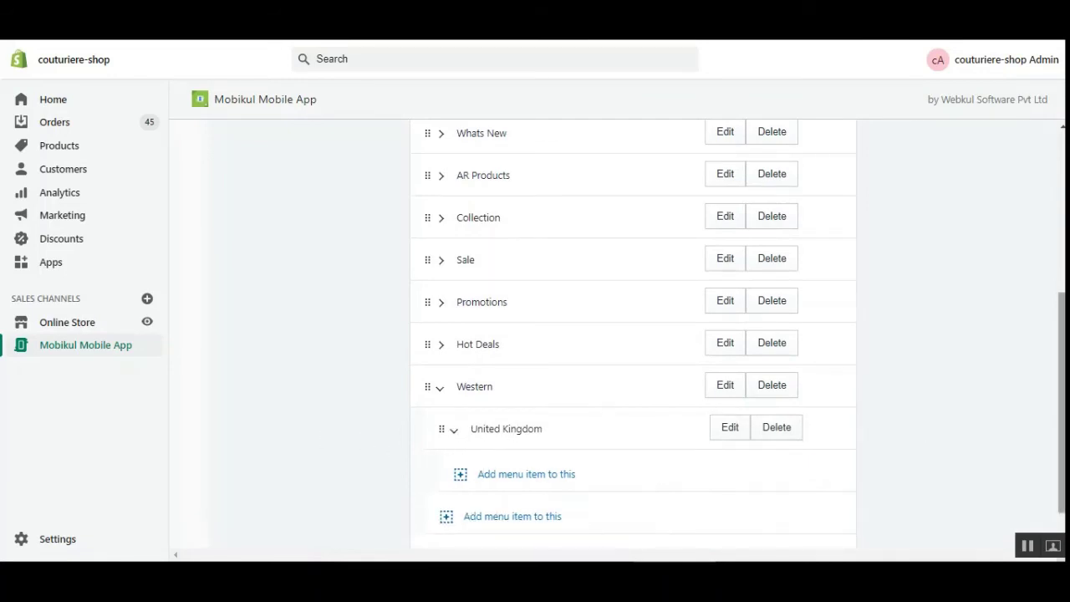
pyautogui.moveTo(1061, 403); pyautogui.dragTo(1061, 244)
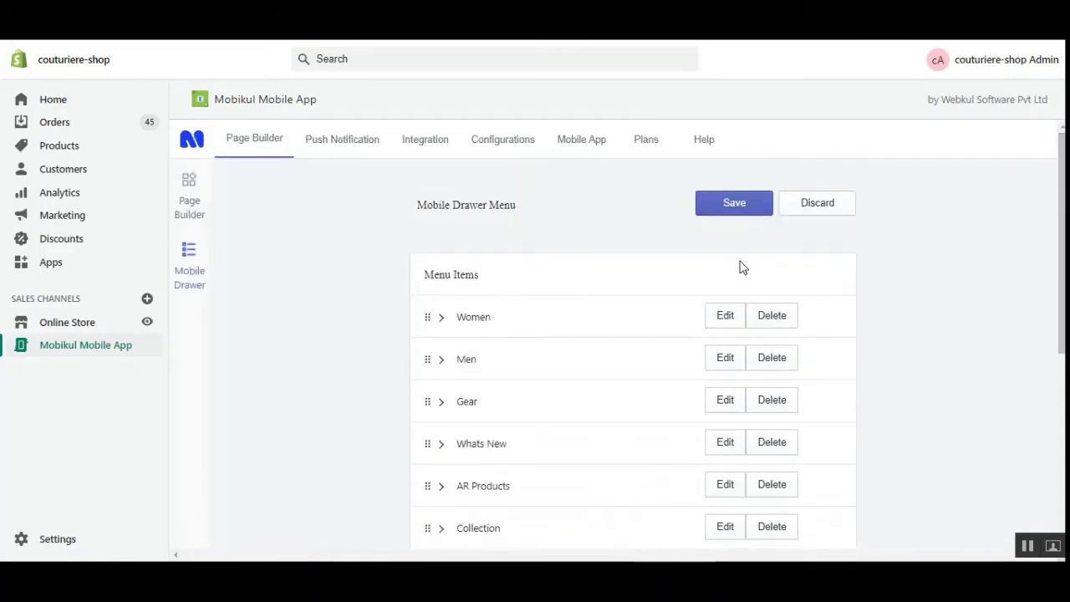
pyautogui.click(731, 205)
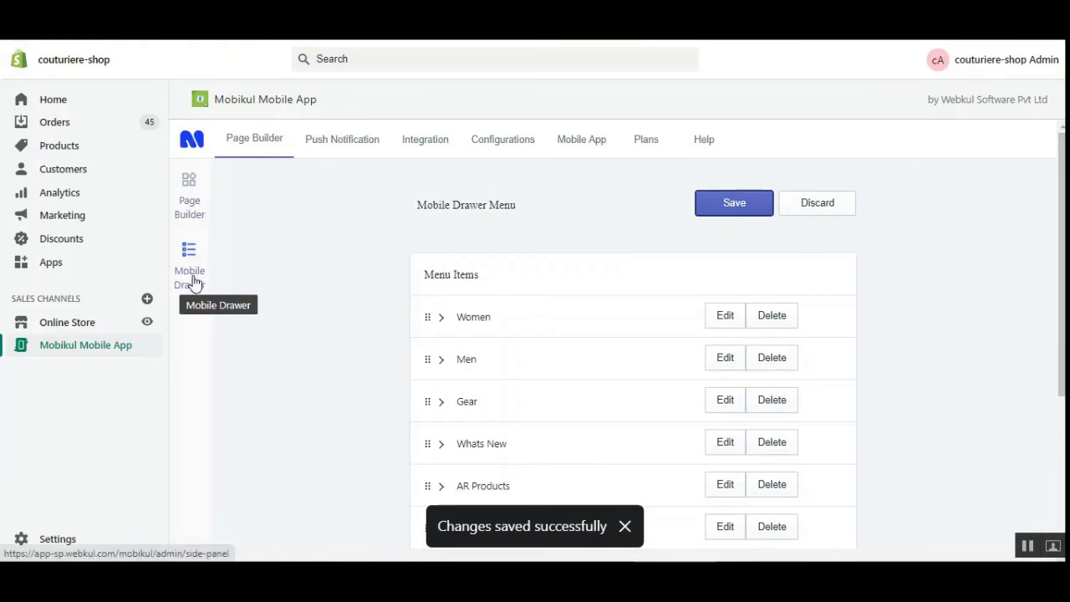
# Open the demo app download page, scan the Android demo QR code with the phone's browser, and download app-shopify-debug.apk.
pyautogui.click(188, 206)
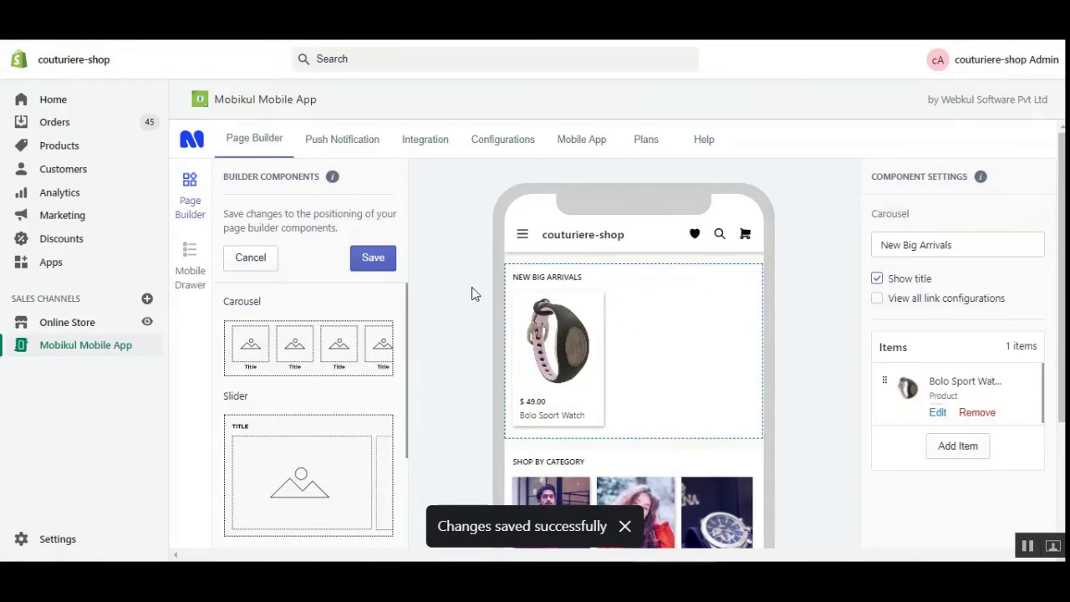
pyautogui.click(592, 139)
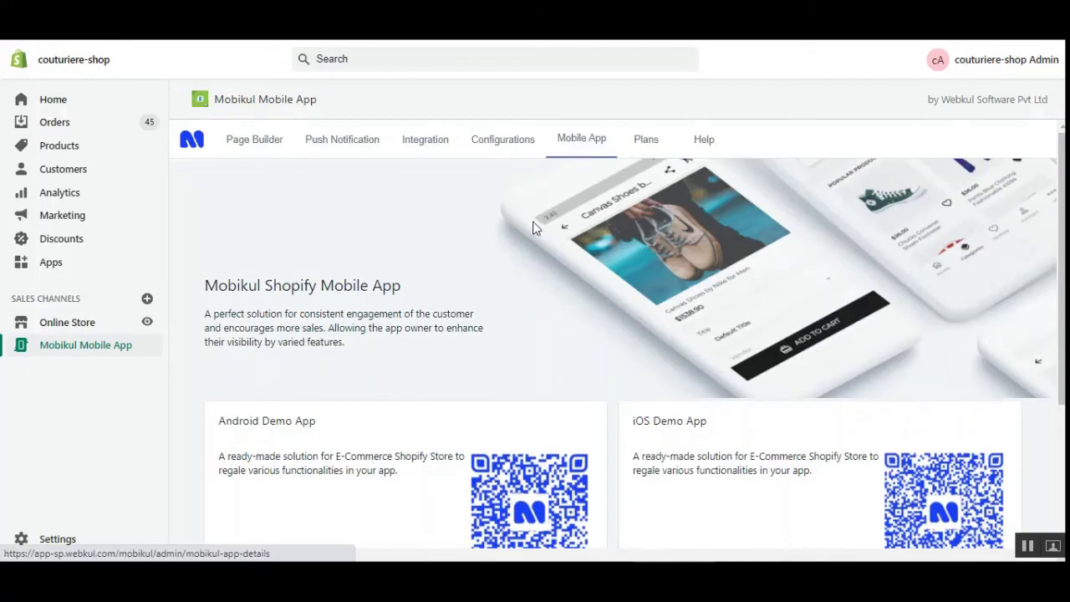
pyautogui.scroll(-3, 619, 316)
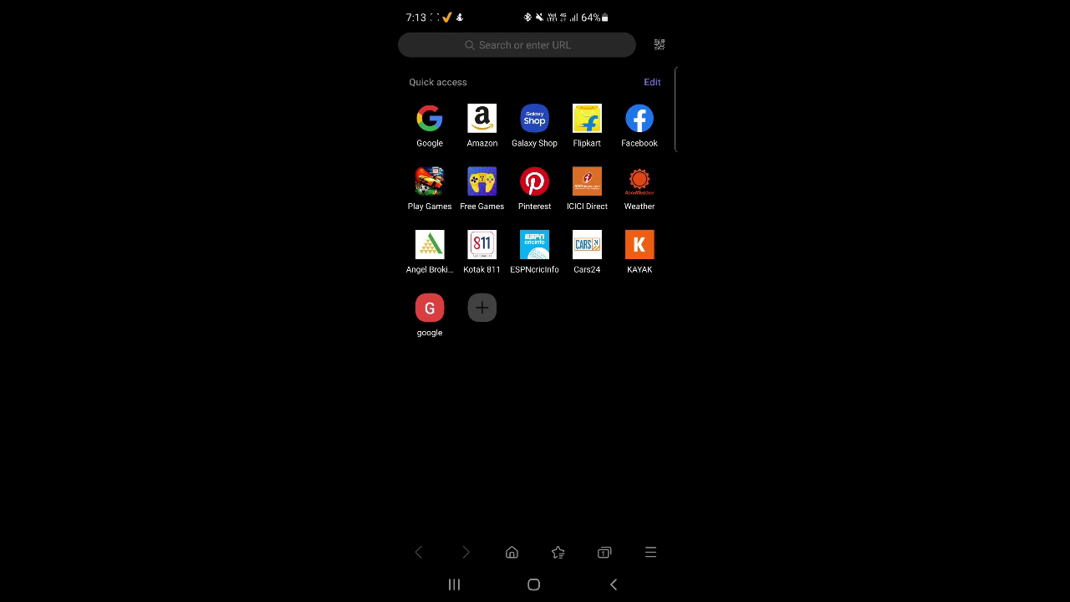
pyautogui.click(658, 45)
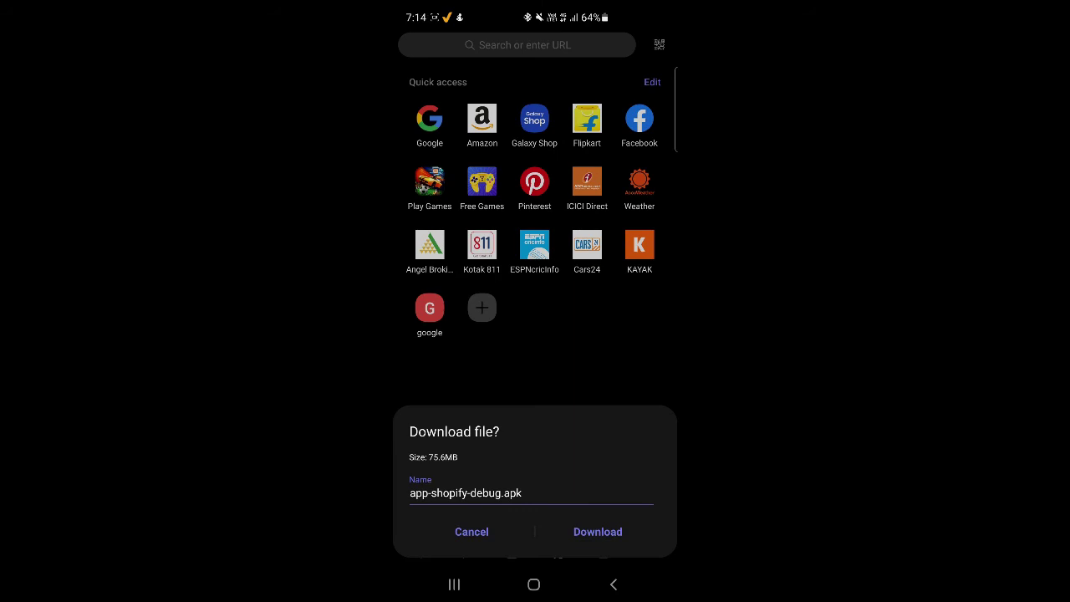
pyautogui.click(598, 531)
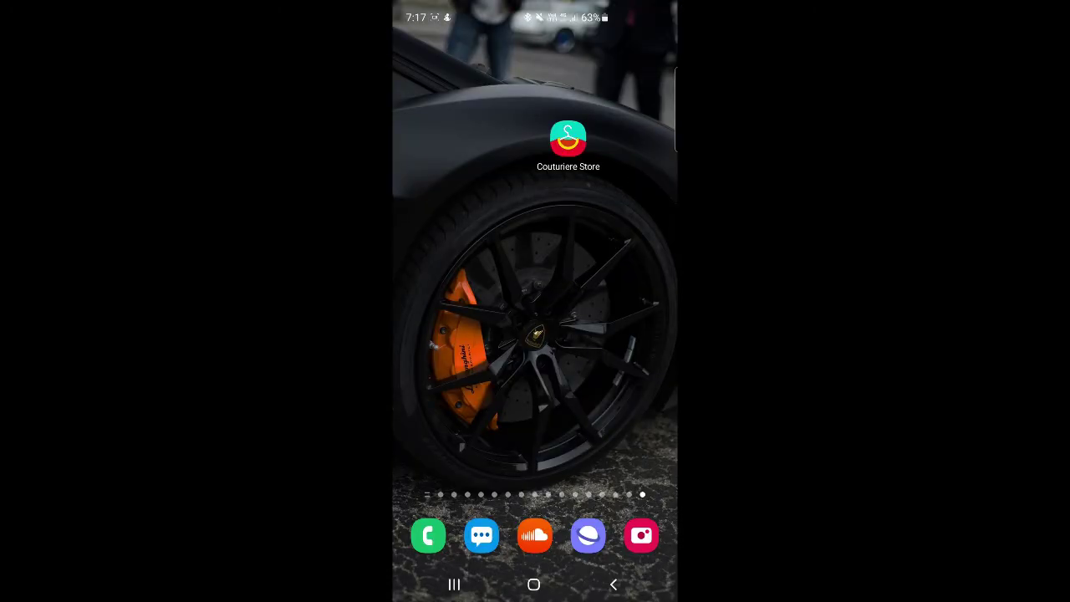
# Launch the Couturiere Store app on the phone and connect it to the shop using the store's unique app ID.
pyautogui.click(568, 140)
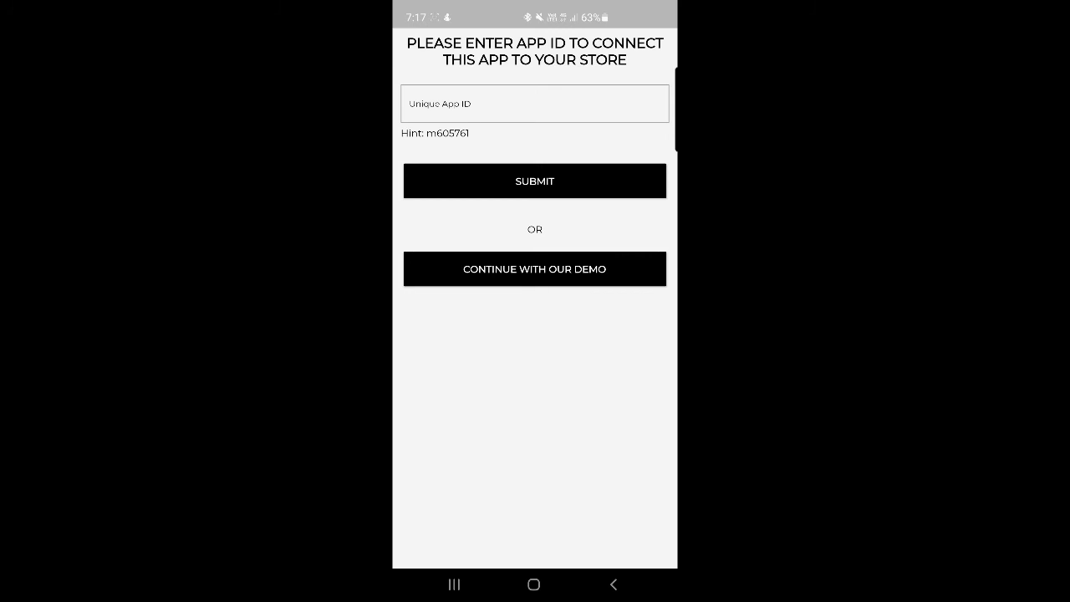
pyautogui.click(446, 103)
pyautogui.write('c674440')
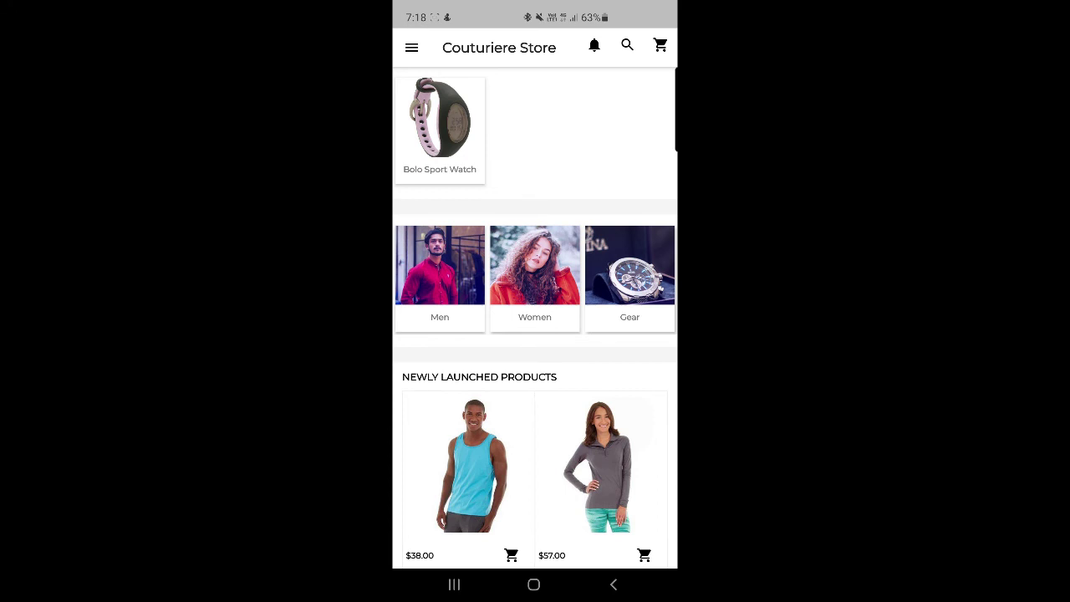
# View the categories in the app's drawer menu, check the Sub Hot Products collection, and return to the home page.
pyautogui.click(411, 48)
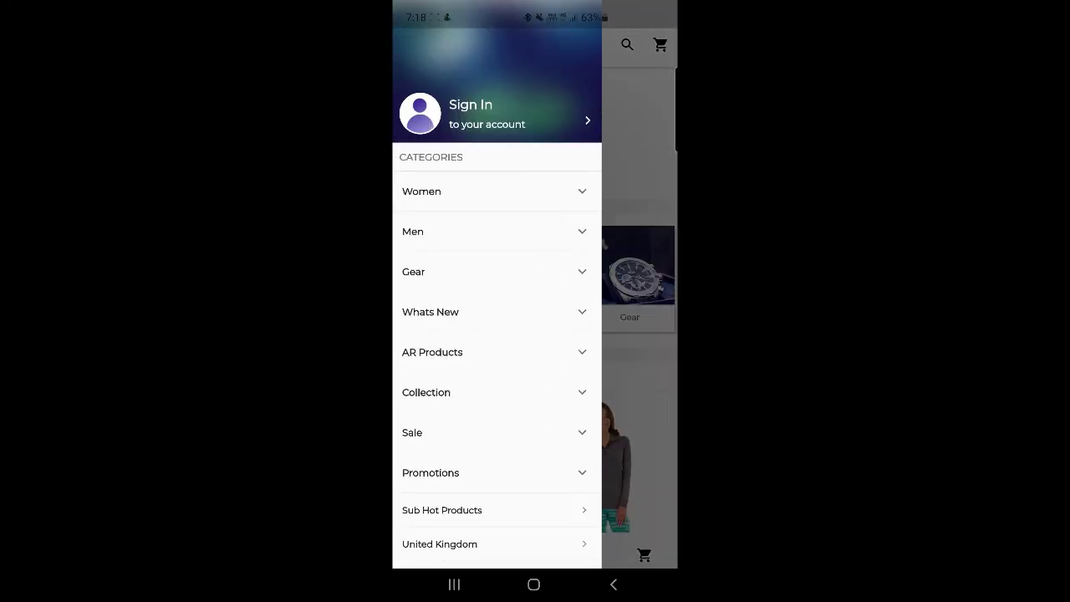
pyautogui.scroll(-5, 497, 335)
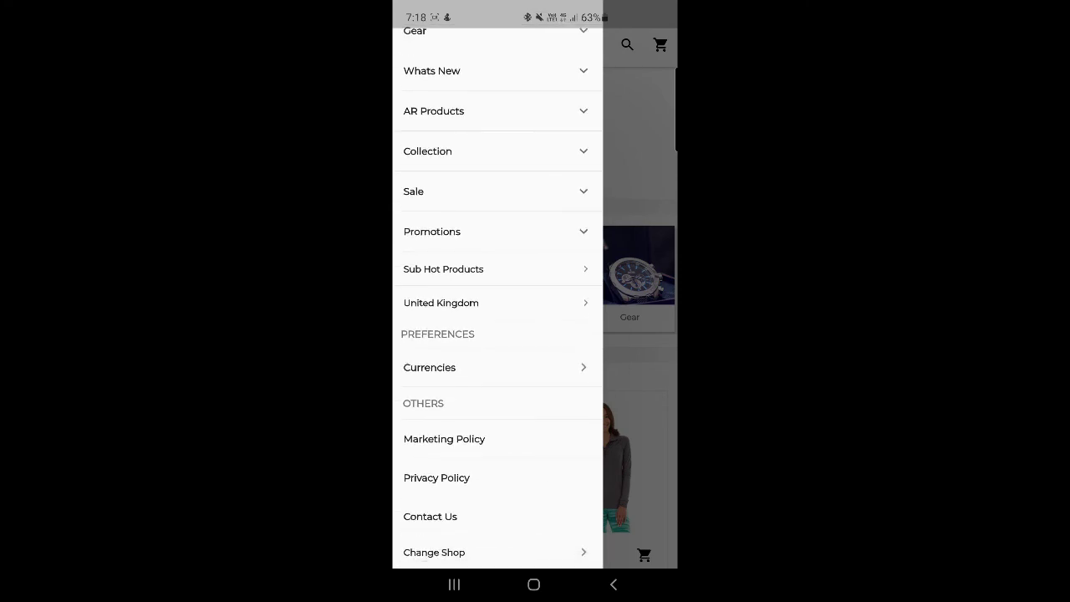
pyautogui.click(443, 269)
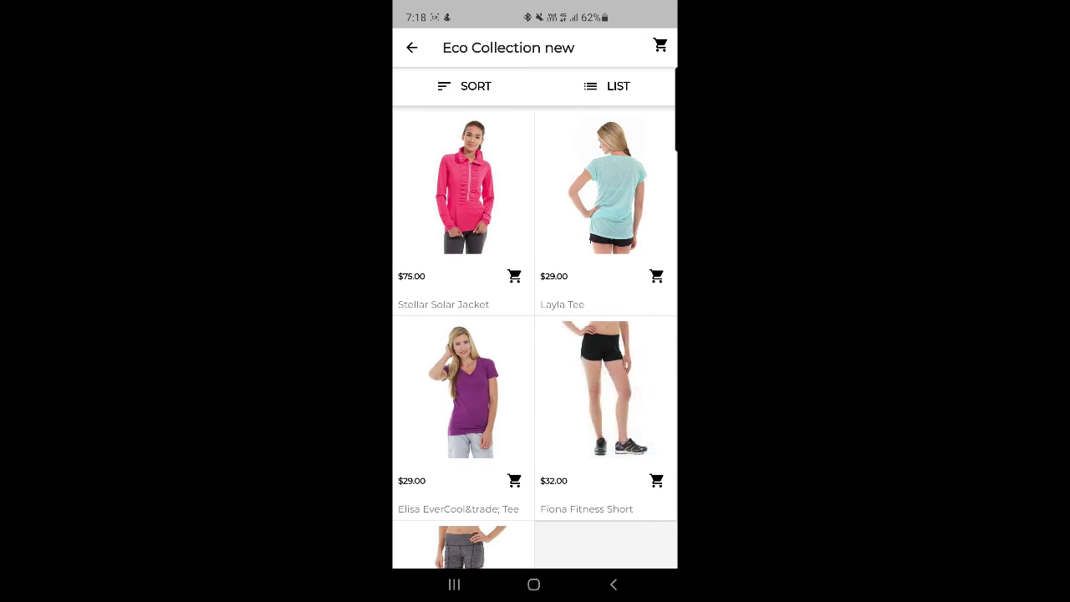
pyautogui.click(411, 47)
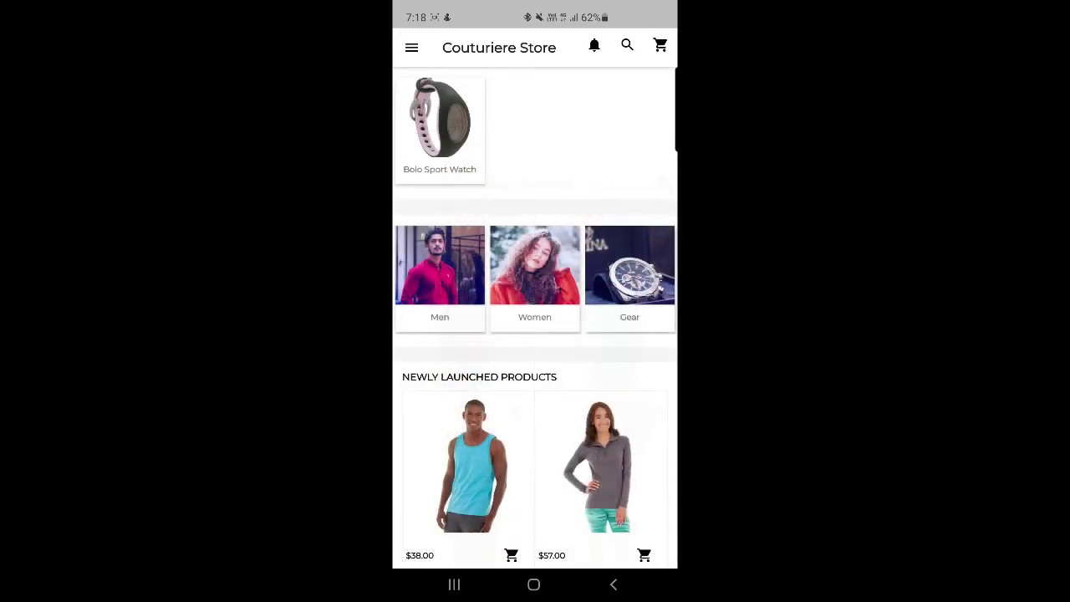
# Open the United Kingdom item from the app's drawer menu, look through its collection's products, and return to the home page.
pyautogui.click(410, 46)
pyautogui.scroll(-4, 497, 334)
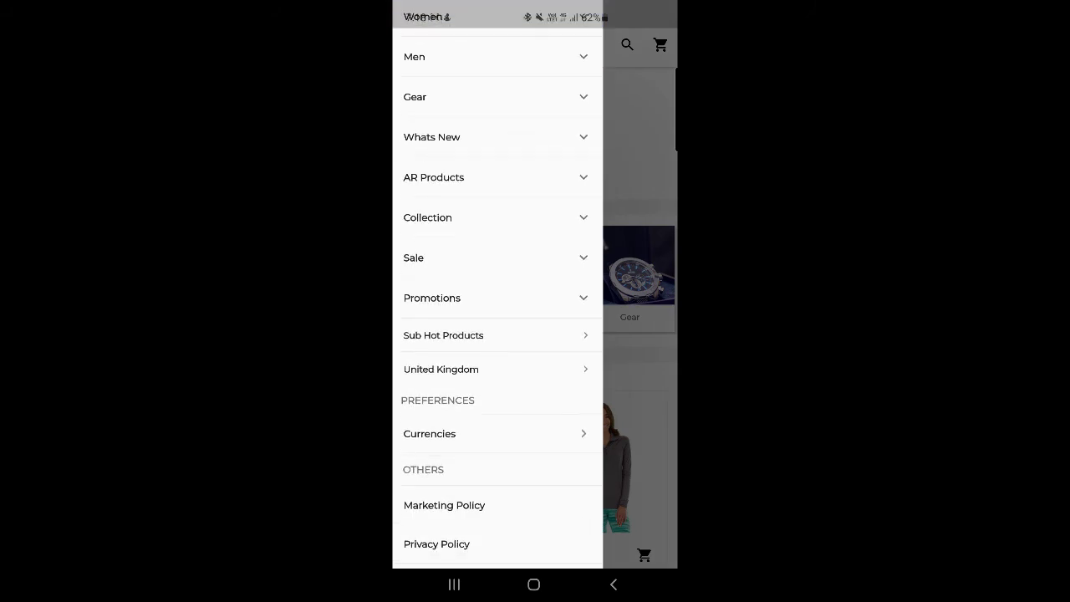
pyautogui.click(473, 372)
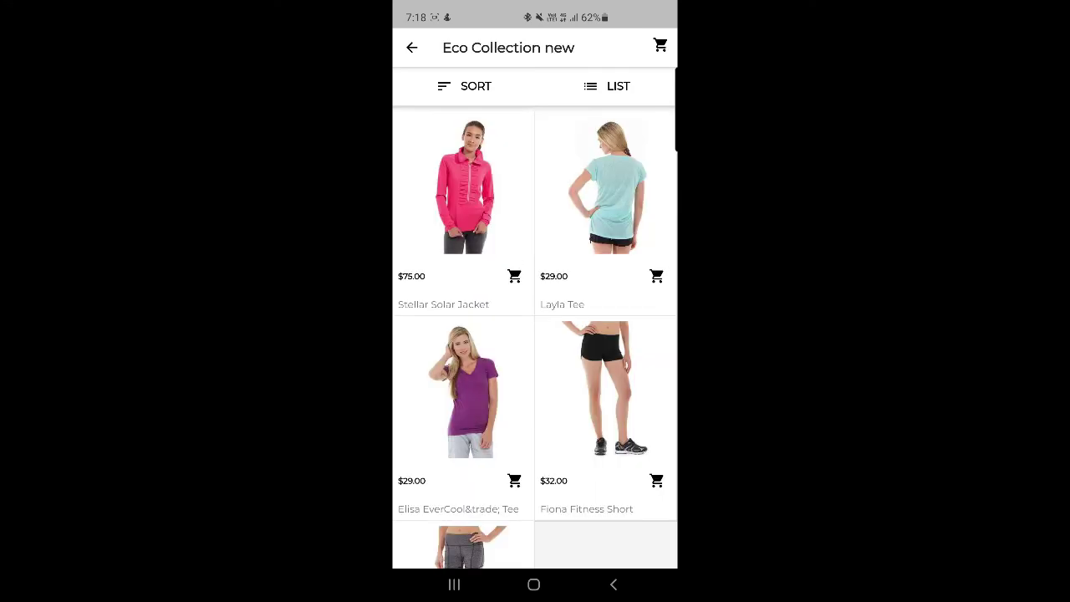
pyautogui.scroll(-2, 535, 334)
pyautogui.scroll(2, 534, 334)
pyautogui.click(412, 47)
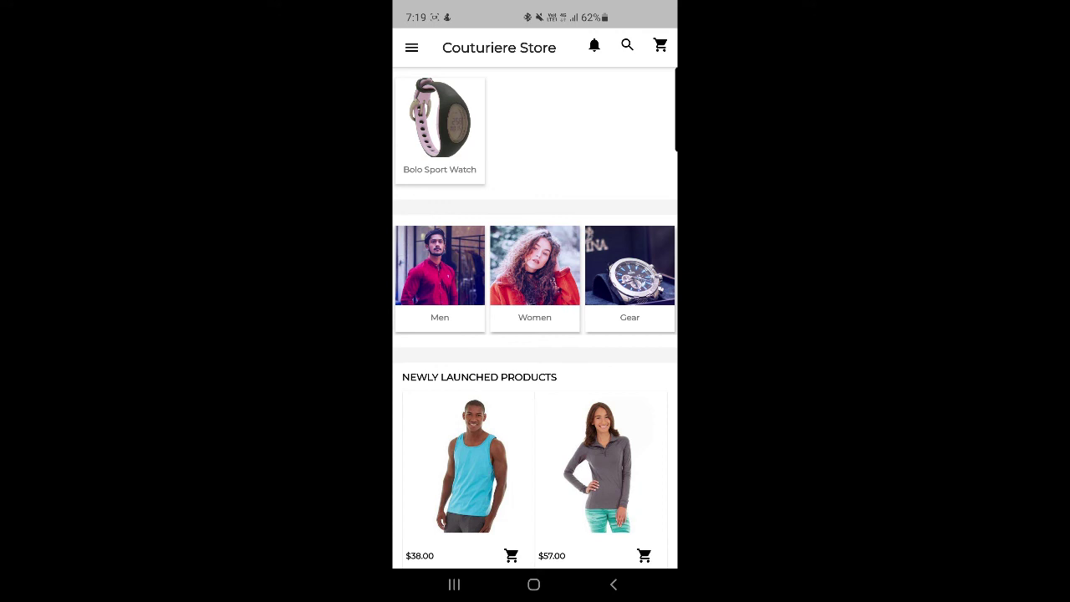
# Examine the app's home page sections, from the product carousel down to Trending Products and back up.
pyautogui.scroll(-3, 535, 317)
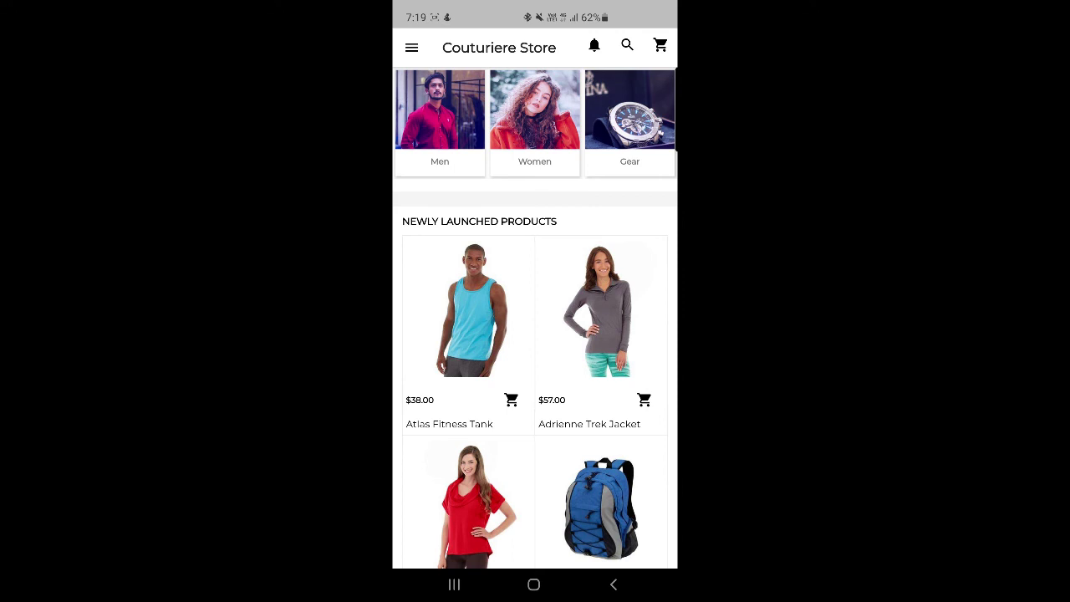
pyautogui.scroll(-3, 535, 318)
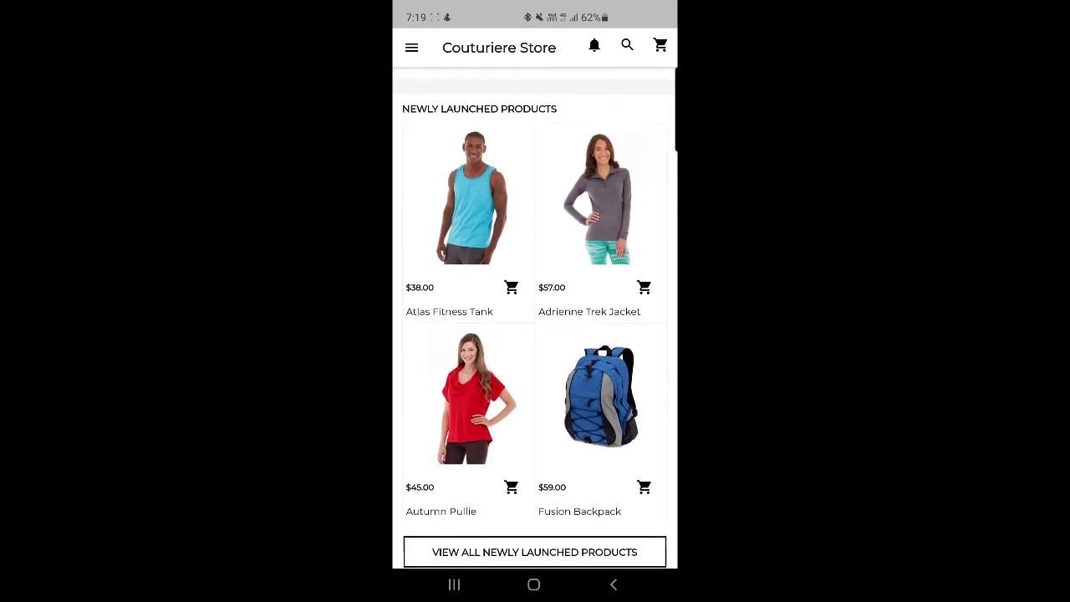
pyautogui.scroll(-3, 535, 318)
pyautogui.scroll(-5, 535, 317)
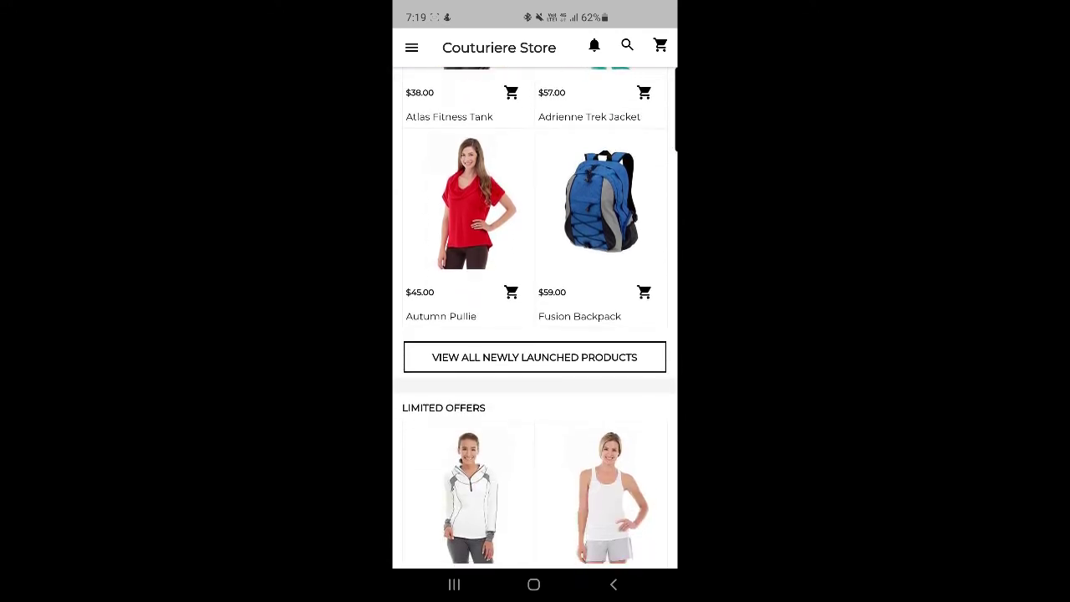
pyautogui.scroll(-3, 535, 318)
pyautogui.scroll(-5, 535, 317)
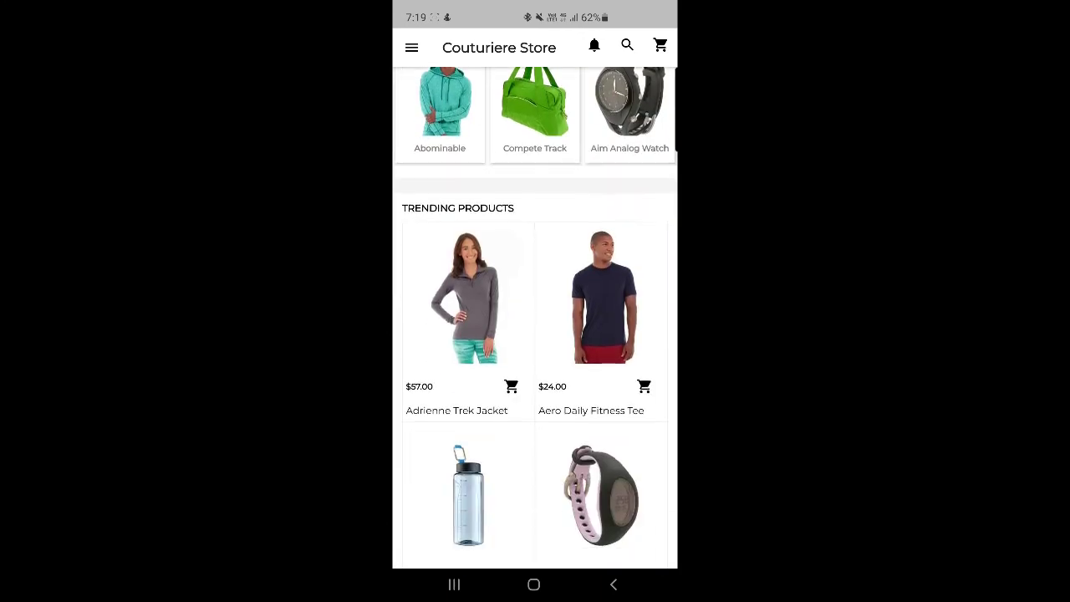
pyautogui.scroll(5, 535, 317)
pyautogui.scroll(2, 535, 317)
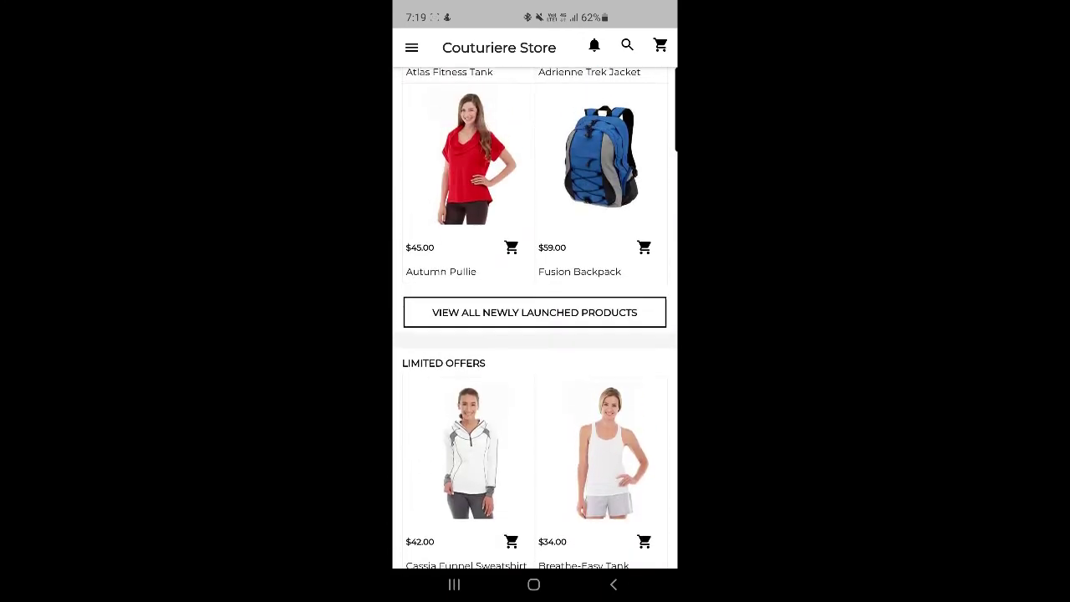
pyautogui.scroll(5, 535, 317)
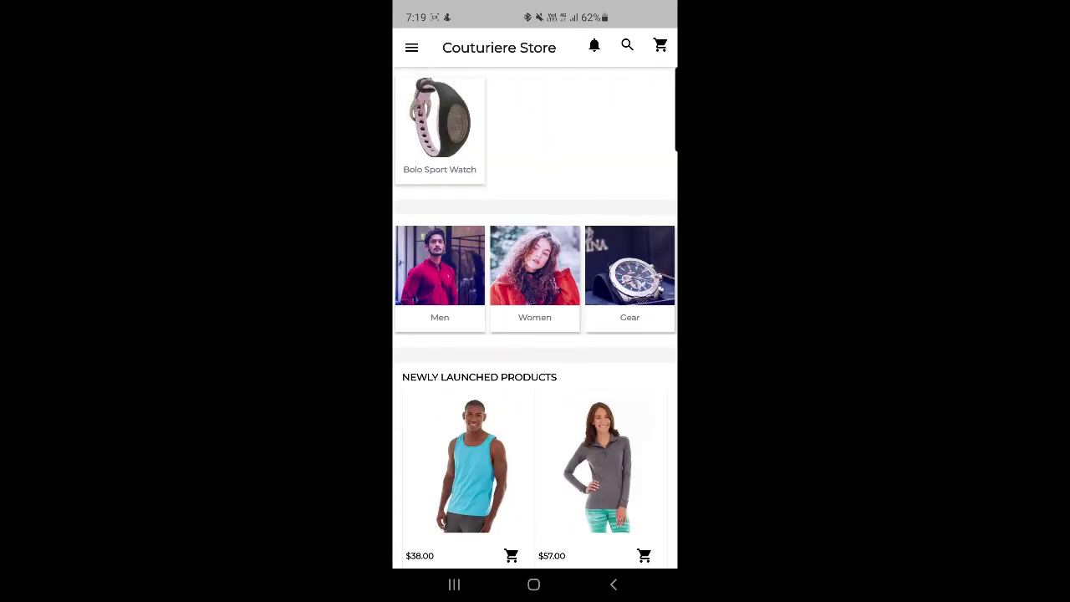